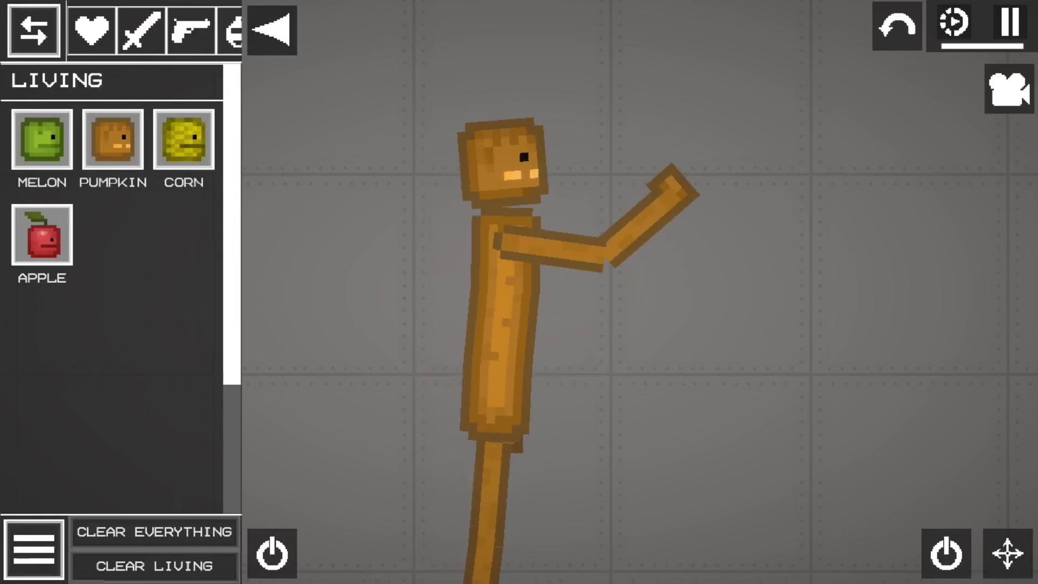
pyautogui.moveTo(195, 30); pyautogui.dragTo(82, 30)
# Spawn a saved car from the Saves tab, then delete the orange ragdoll and the car
pyautogui.click(216, 31)
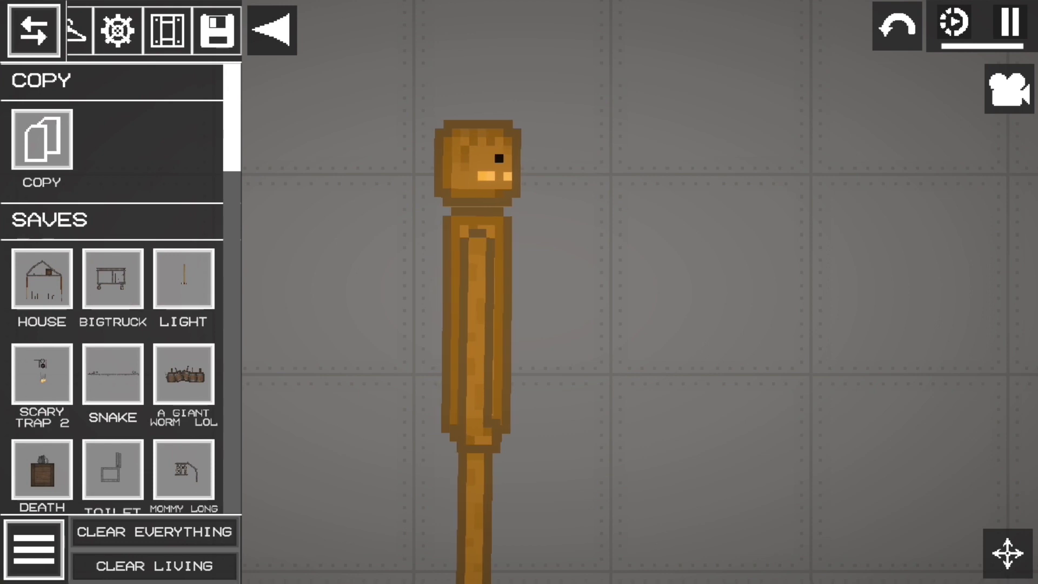
pyautogui.scroll(-3, 639, 335)
pyautogui.moveTo(621, 146); pyautogui.dragTo(684, 146)
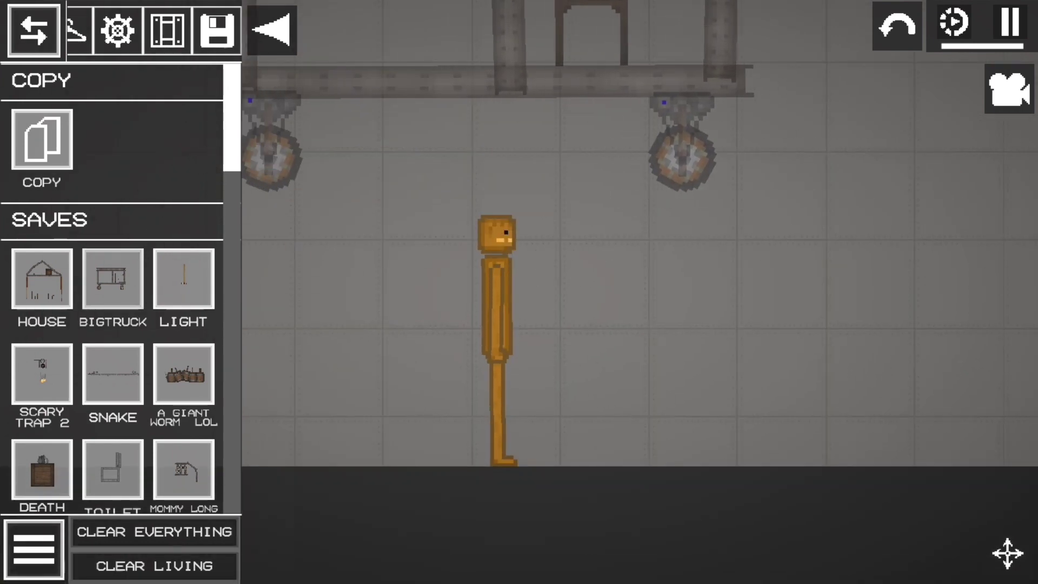
pyautogui.click(499, 82)
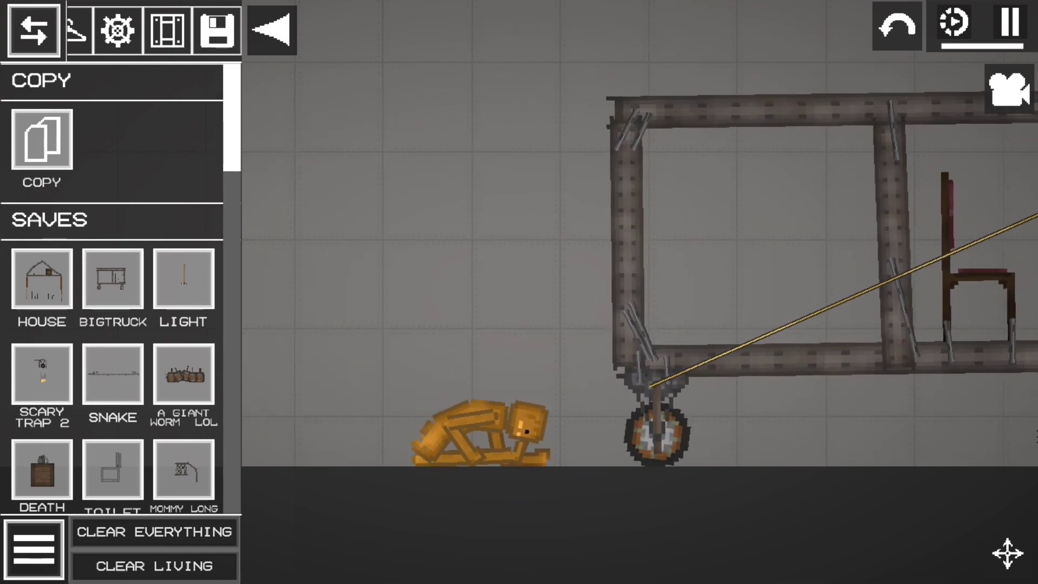
pyautogui.click(155, 565)
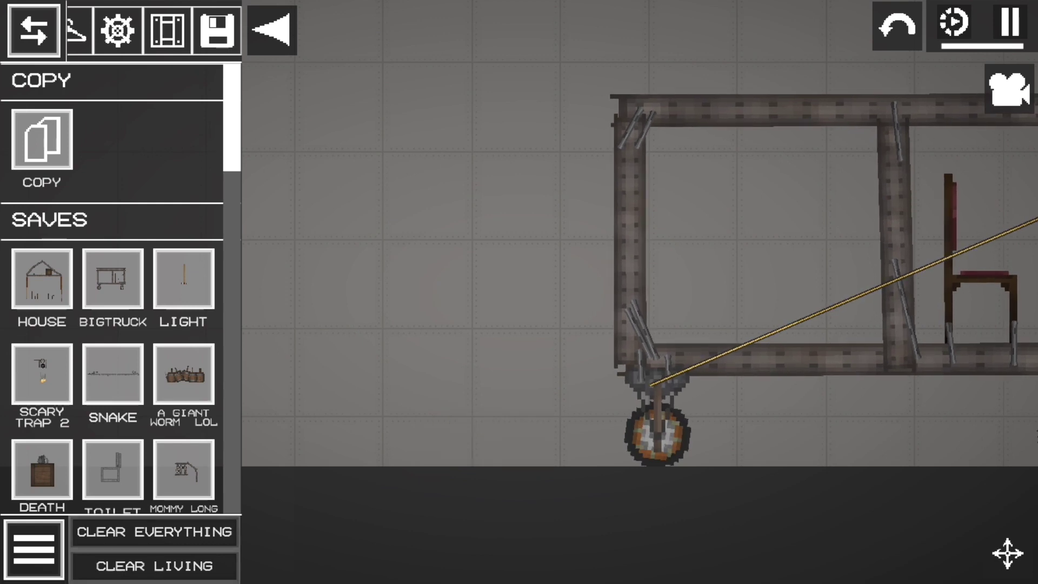
pyautogui.click(155, 531)
pyautogui.scroll(-15, 112, 324)
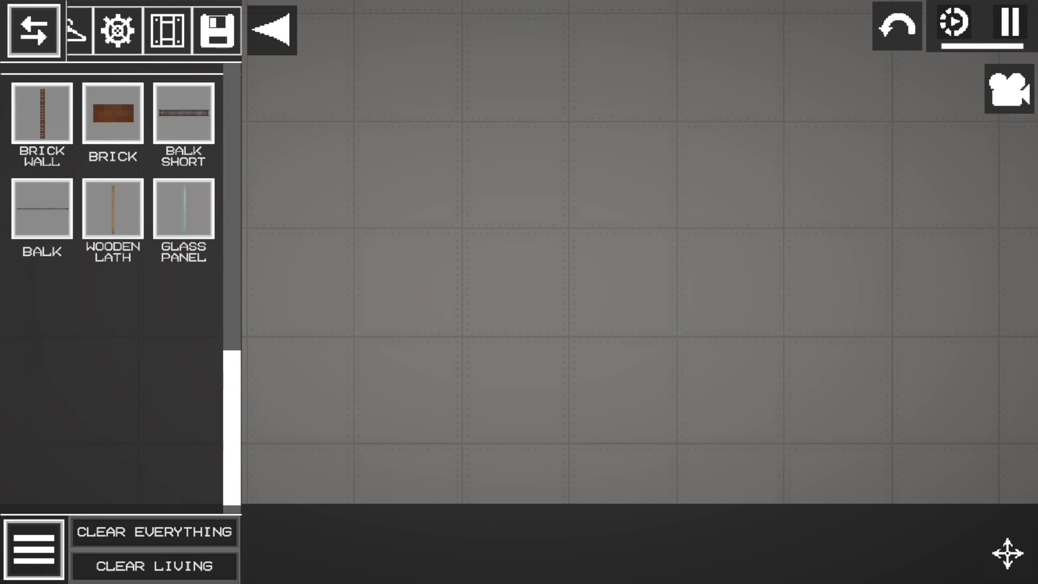
# Spawn a Balk Short steel beam, lift it and resize it into a long beam
pyautogui.click(183, 113)
pyautogui.click(498, 293)
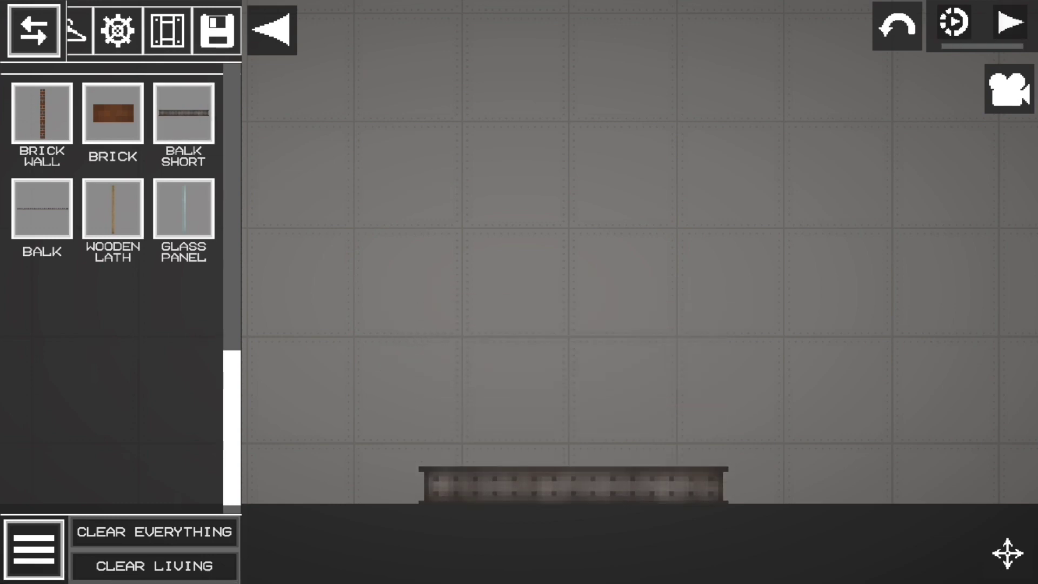
pyautogui.moveTo(628, 478); pyautogui.dragTo(645, 338)
pyautogui.click(645, 338)
pyautogui.scroll(-3, 643, 340)
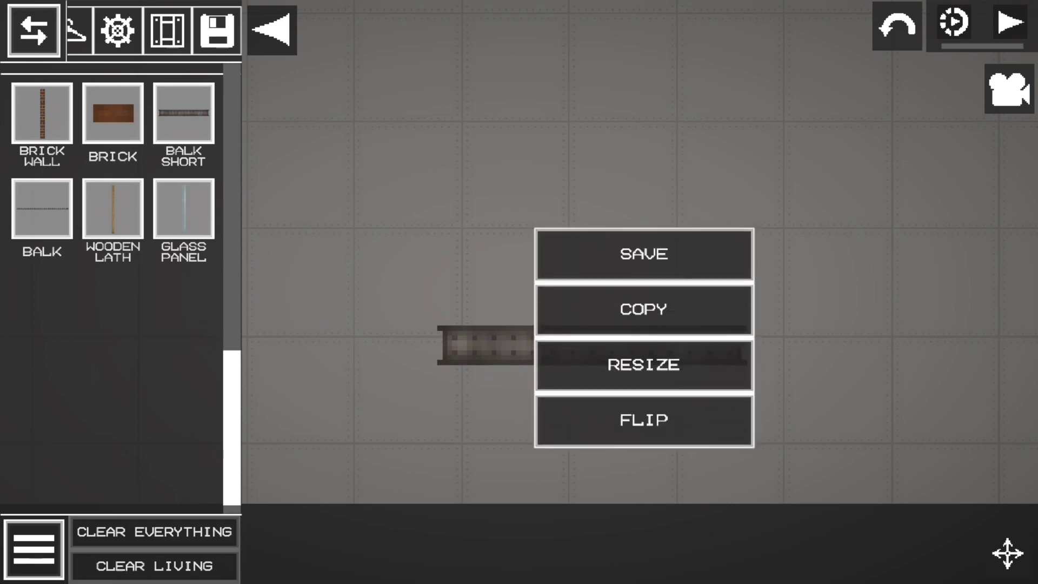
pyautogui.click(644, 365)
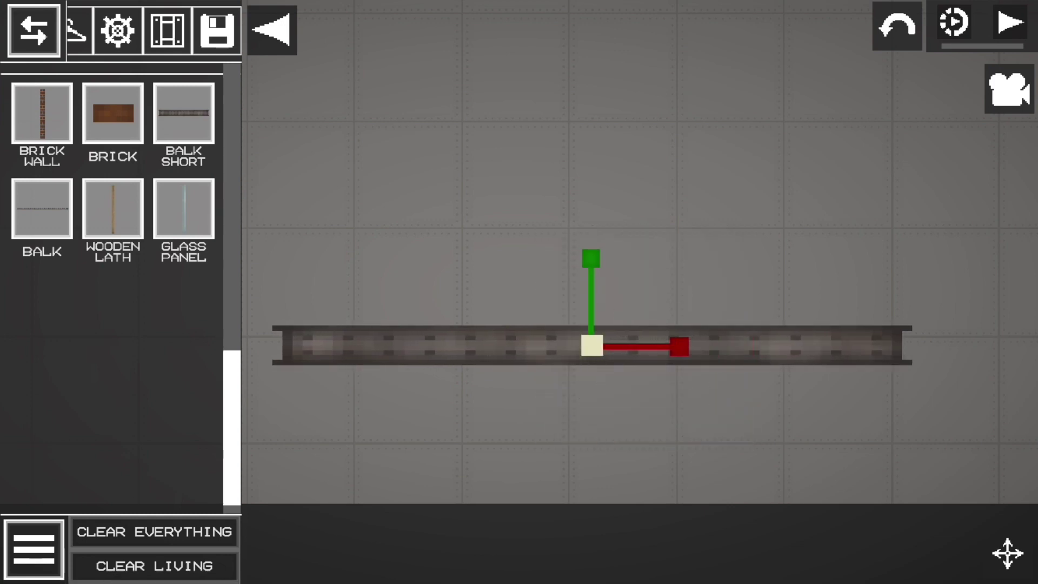
pyautogui.click(518, 338)
pyautogui.scroll(-2, 518, 337)
pyautogui.scroll(-2, 519, 338)
pyautogui.scroll(-1, 518, 339)
pyautogui.press('Escape')
pyautogui.click(762, 342)
pyautogui.scroll(-3, 761, 342)
pyautogui.click(761, 368)
# Spawn a copy of the long beam from the Copy tab above it
pyautogui.moveTo(568, 244); pyautogui.dragTo(561, 351)
pyautogui.click(216, 32)
pyautogui.click(42, 138)
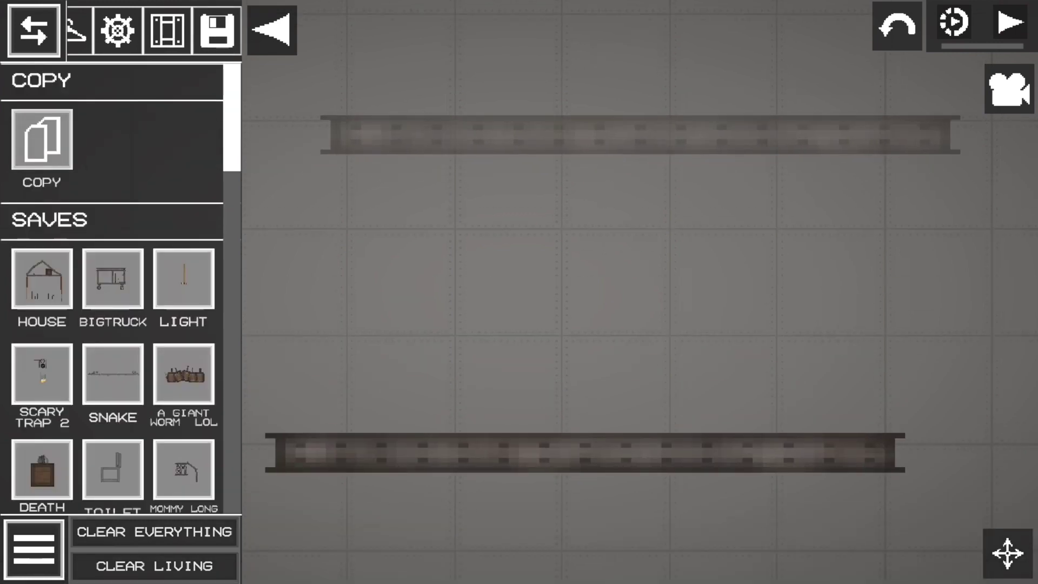
# Set the copied beam high above the first and drop a brick wall beneath it
pyautogui.moveTo(584, 151)
pyautogui.mouseDown()
pyautogui.moveTo(602, 113)
pyautogui.moveTo(603, 16)
pyautogui.mouseUp()
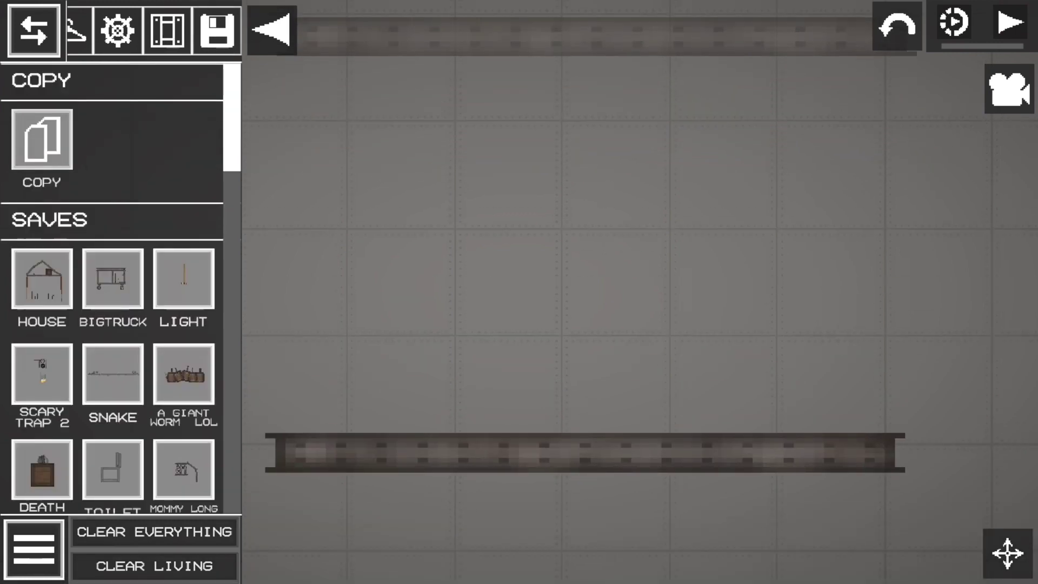
pyautogui.moveTo(567, 244); pyautogui.dragTo(648, 261)
pyautogui.scroll(-10, 112, 292)
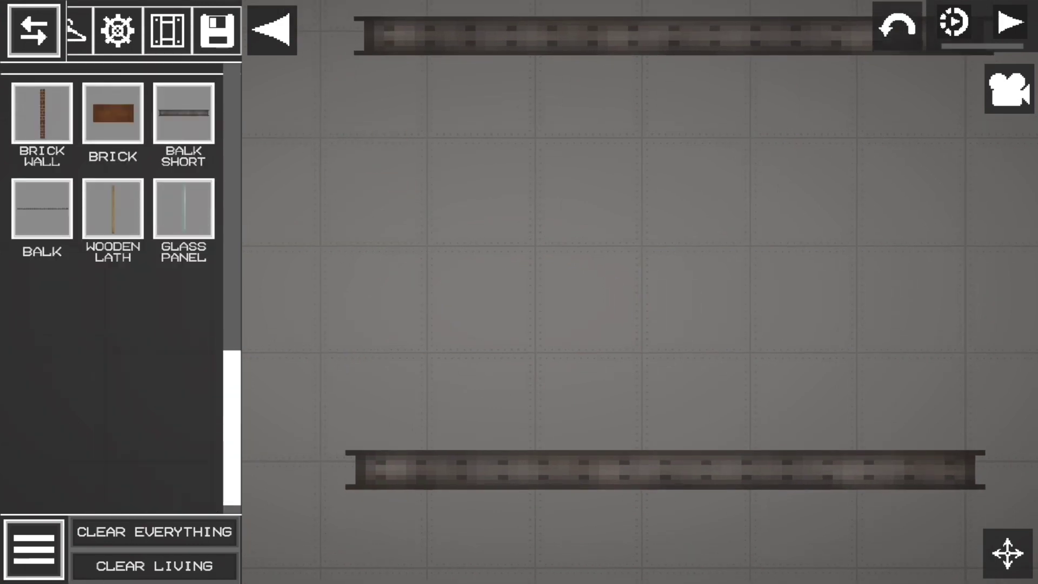
pyautogui.moveTo(42, 113)
pyautogui.mouseDown()
pyautogui.moveTo(363, 182)
pyautogui.moveTo(380, 238)
pyautogui.mouseUp()
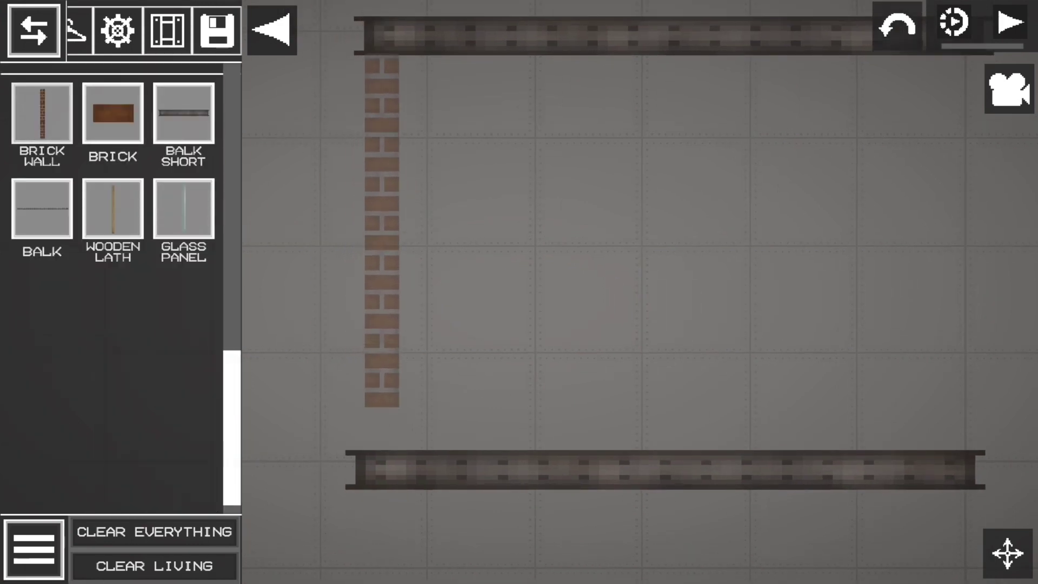
# Resize the brick wall to span both beams, then hide the item panel
pyautogui.click(393, 192)
pyautogui.scroll(-3, 394, 192)
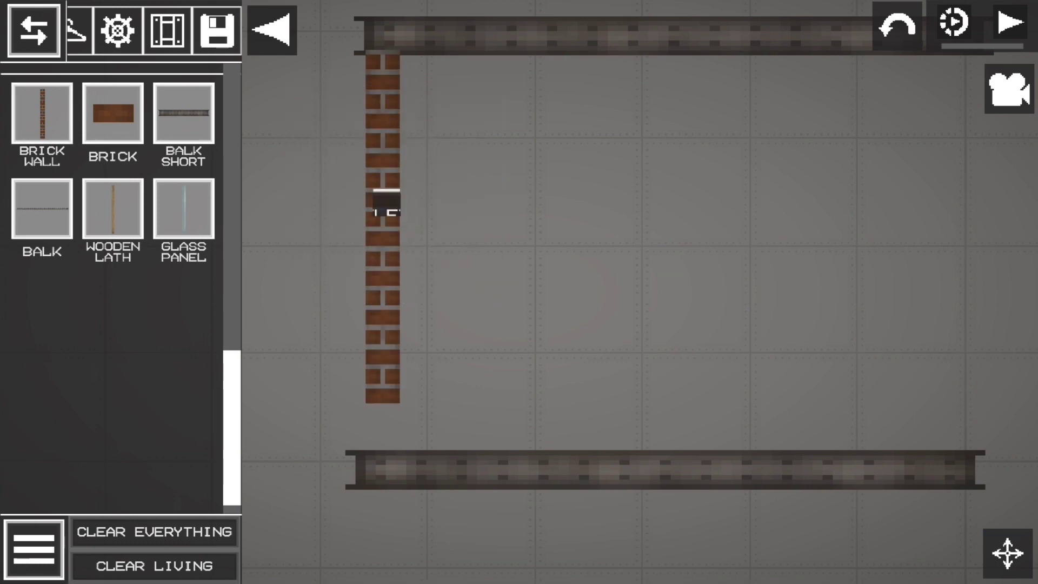
pyautogui.scroll(-2, 387, 203)
pyautogui.scroll(-2, 387, 203)
pyautogui.scroll(-2, 386, 203)
pyautogui.scroll(-2, 386, 203)
pyautogui.scroll(-1, 386, 203)
pyautogui.click(386, 190)
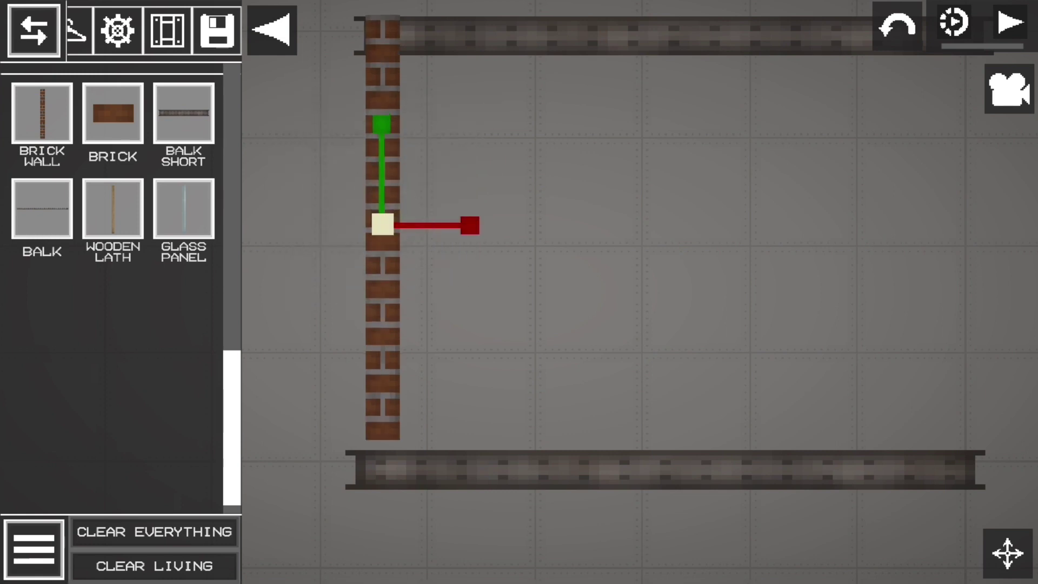
pyautogui.moveTo(382, 224); pyautogui.dragTo(370, 235)
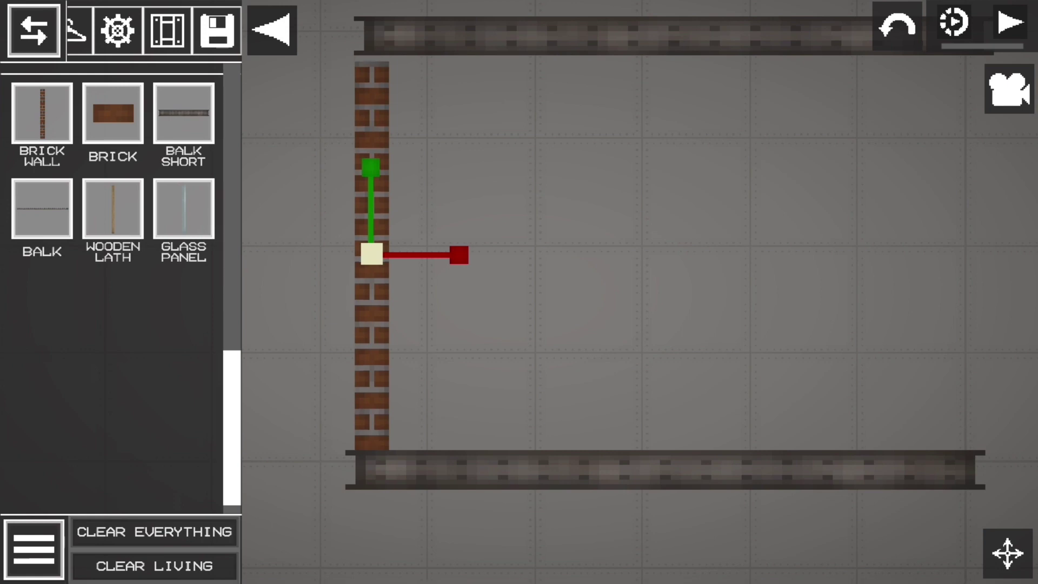
pyautogui.moveTo(372, 254)
pyautogui.mouseDown()
pyautogui.moveTo(398, 222)
pyautogui.moveTo(365, 233)
pyautogui.moveTo(365, 245)
pyautogui.moveTo(375, 239)
pyautogui.mouseUp()
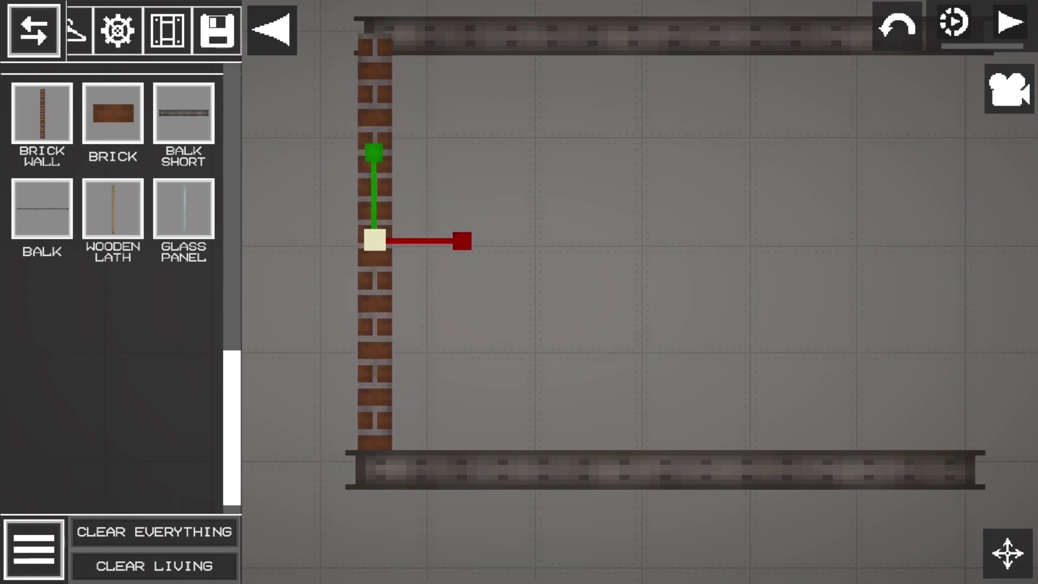
pyautogui.click(374, 239)
pyautogui.scroll(-5, 370, 129)
pyautogui.scroll(-2, 370, 130)
pyautogui.scroll(-1, 370, 130)
pyautogui.click(371, 166)
pyautogui.click(375, 195)
pyautogui.scroll(-3, 377, 203)
pyautogui.scroll(-2, 378, 203)
pyautogui.scroll(-2, 377, 211)
pyautogui.click(272, 31)
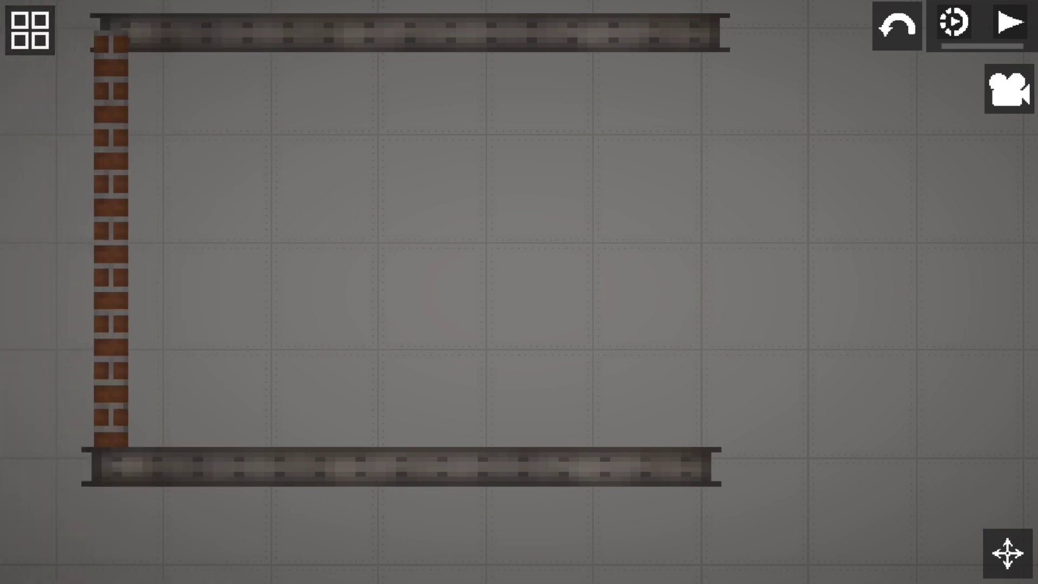
# Spawn a copy of the brick pillar and place it at the beams' right end
pyautogui.click(30, 30)
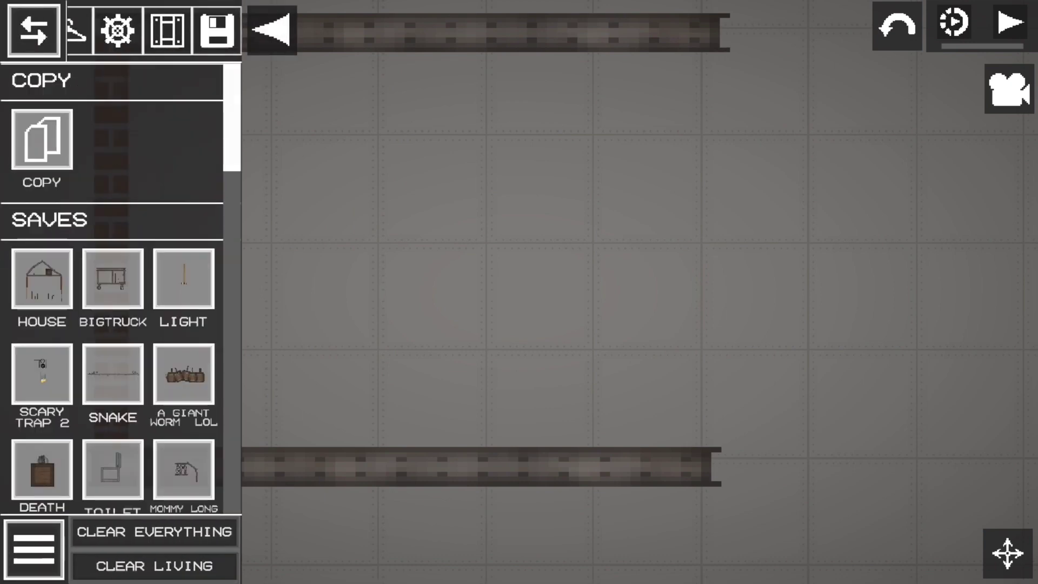
pyautogui.click(41, 139)
pyautogui.click(707, 239)
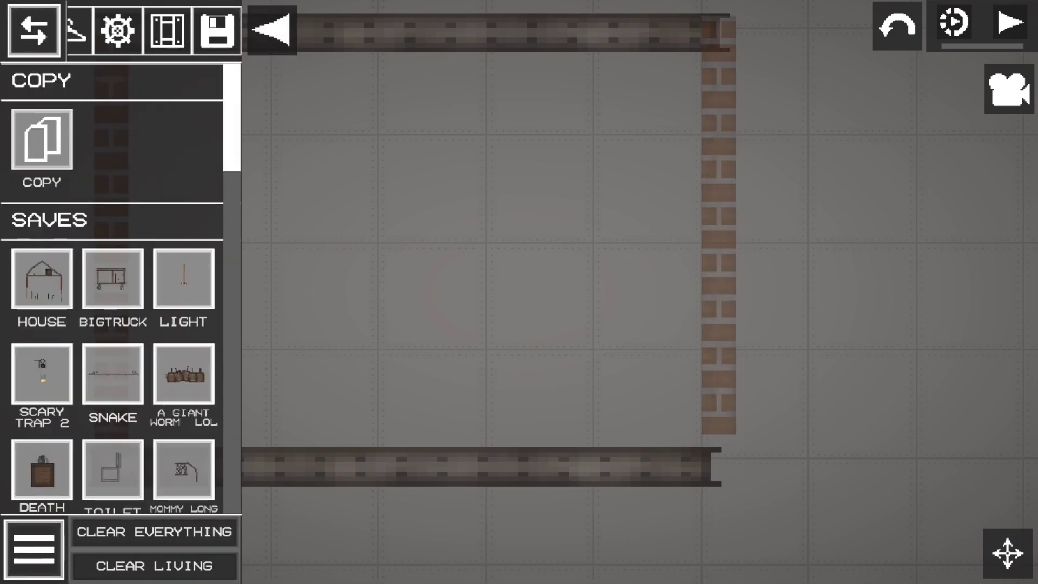
pyautogui.moveTo(527, 285)
pyautogui.mouseDown()
pyautogui.moveTo(596, 228)
pyautogui.moveTo(631, 272)
pyautogui.moveTo(662, 280)
pyautogui.mouseUp()
pyautogui.moveTo(400, 244); pyautogui.dragTo(504, 243)
pyautogui.moveTo(649, 244); pyautogui.dragTo(389, 251)
pyautogui.scroll(-10, 114, 324)
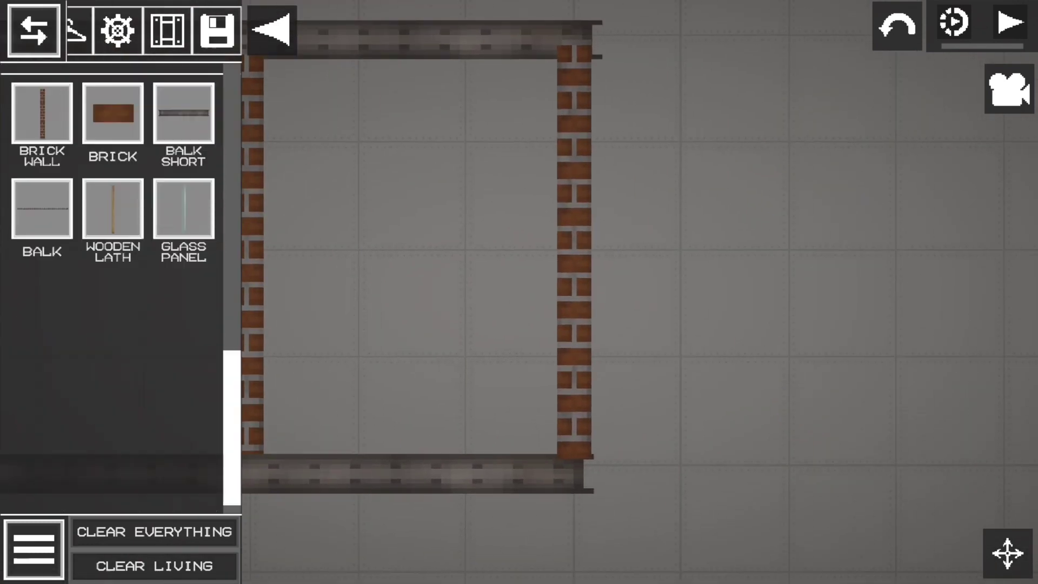
pyautogui.scroll(2, 567, 324)
# Stand the chair upright on the floor near the frame's lower right corner
pyautogui.moveTo(633, 324); pyautogui.dragTo(606, 342)
pyautogui.scroll(10, 114, 284)
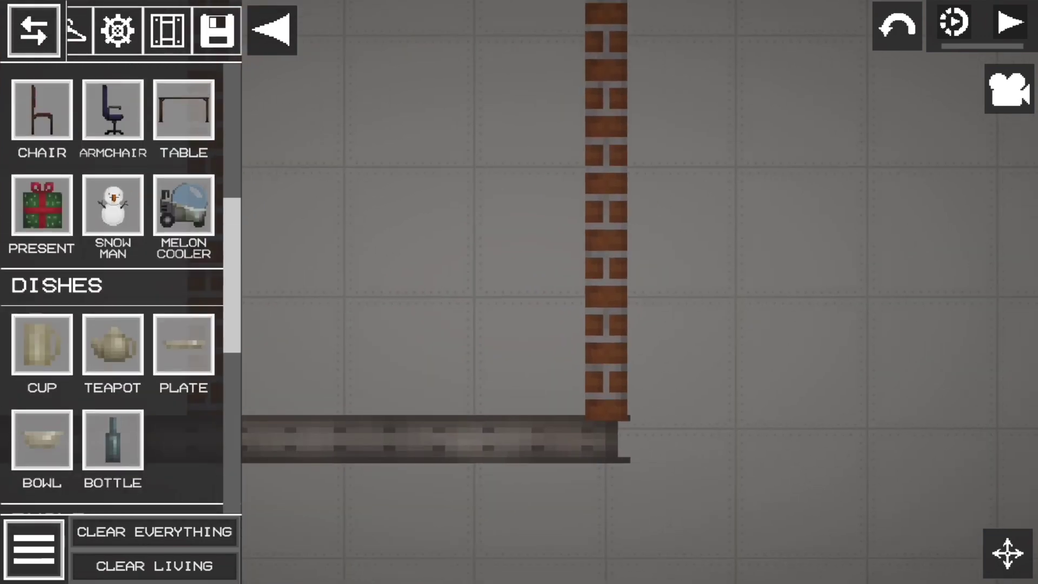
pyautogui.scroll(3, 114, 283)
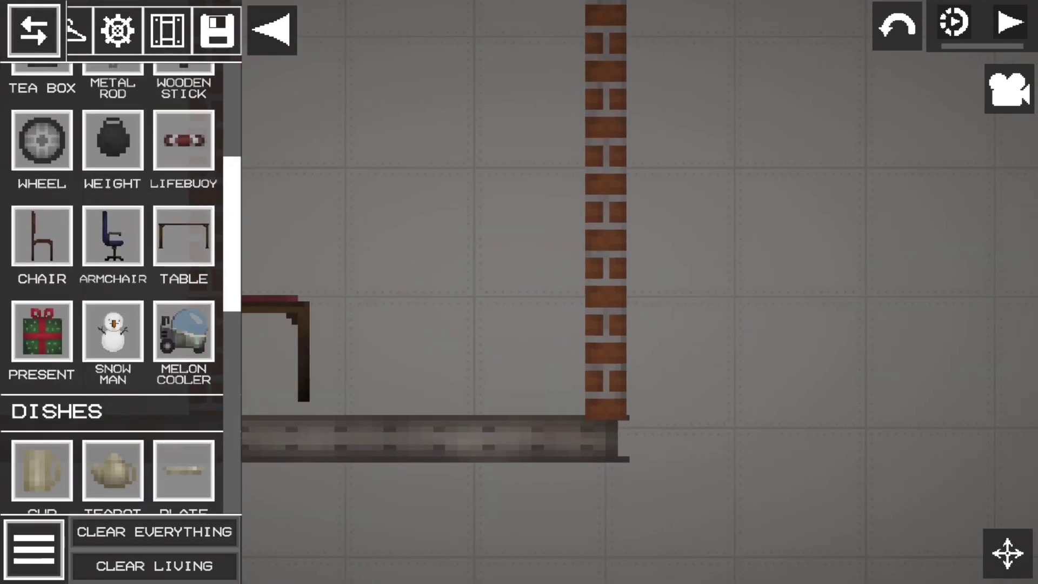
pyautogui.moveTo(487, 243); pyautogui.dragTo(731, 243)
pyautogui.moveTo(486, 340)
pyautogui.mouseDown()
pyautogui.moveTo(551, 276)
pyautogui.moveTo(601, 276)
pyautogui.mouseUp()
pyautogui.moveTo(648, 244); pyautogui.dragTo(543, 243)
pyautogui.scroll(5, 113, 284)
pyautogui.moveTo(649, 243); pyautogui.dragTo(505, 336)
pyautogui.scroll(2, 569, 325)
# Spawn a lever beside the brick pillar and move it against the pillar
pyautogui.click(183, 331)
pyautogui.click(411, 235)
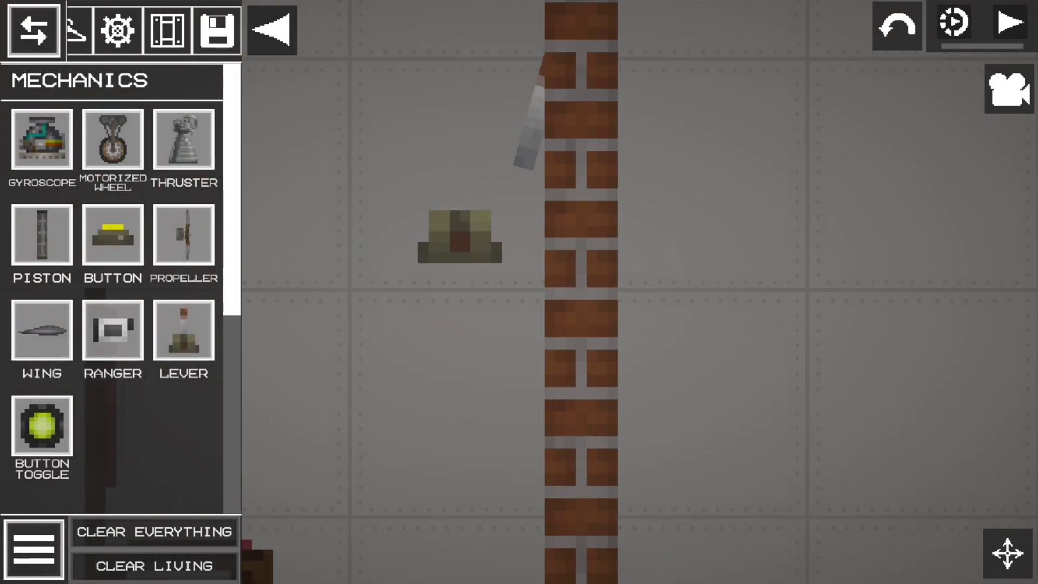
pyautogui.moveTo(689, 243)
pyautogui.mouseDown()
pyautogui.moveTo(703, 344)
pyautogui.moveTo(713, 260)
pyautogui.mouseUp()
pyautogui.click(495, 227)
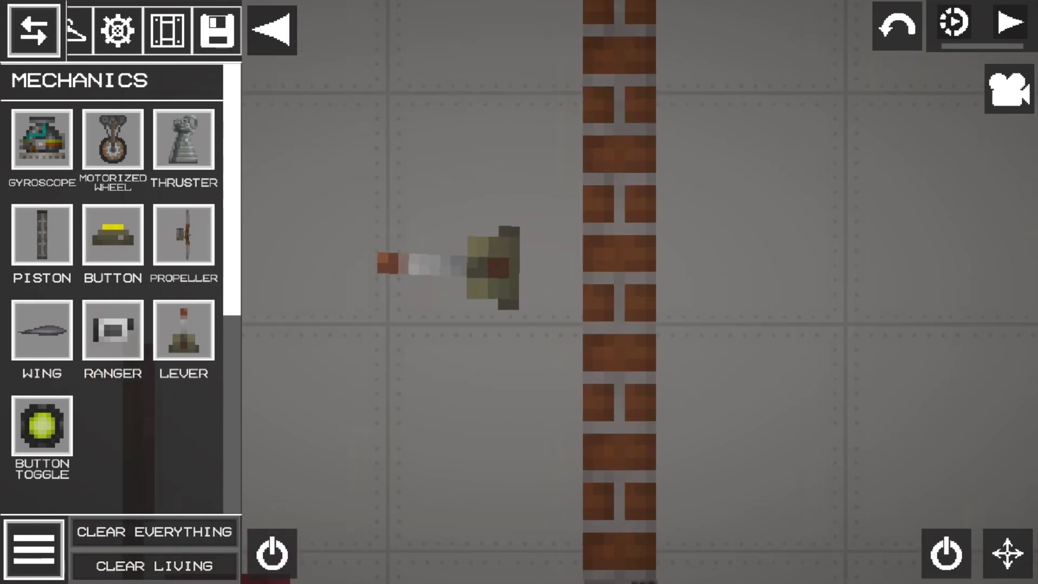
pyautogui.scroll(3, 521, 293)
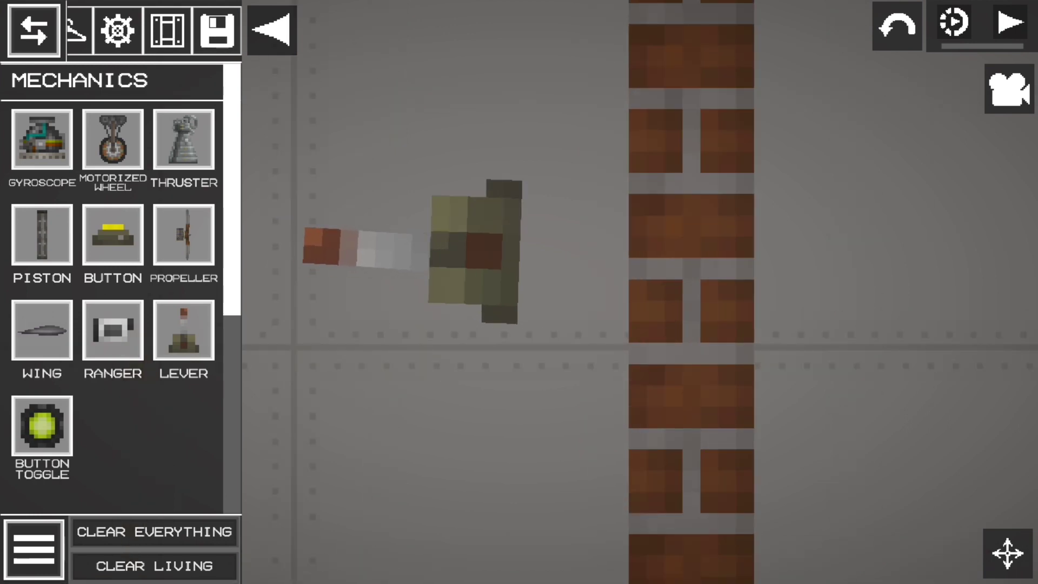
pyautogui.moveTo(474, 251)
pyautogui.mouseDown()
pyautogui.moveTo(572, 200)
pyautogui.moveTo(605, 197)
pyautogui.mouseUp()
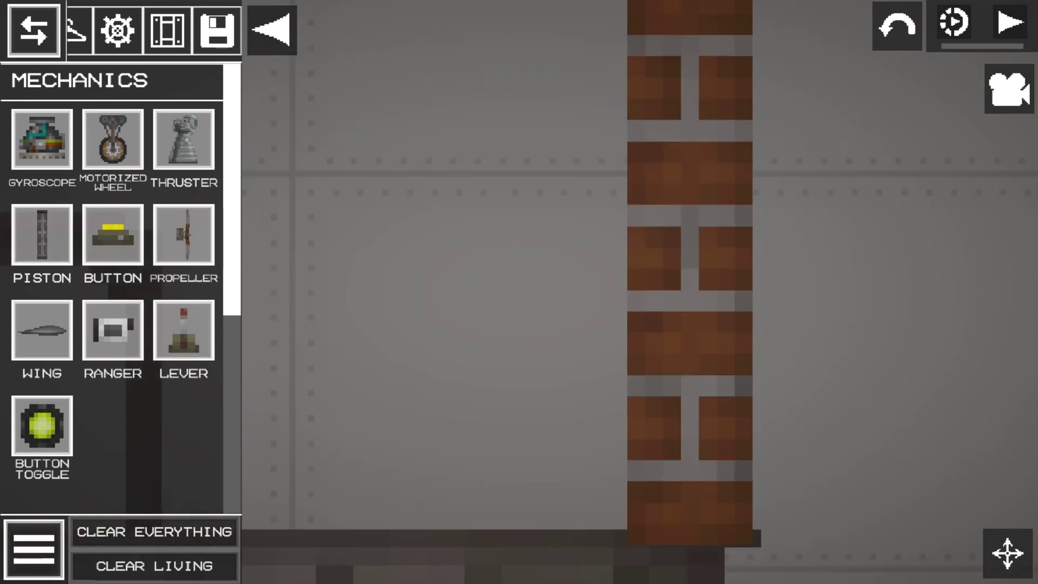
# Place two motorized wheels under the lower beam, replacing a misplaced one
pyautogui.moveTo(502, 244); pyautogui.dragTo(536, 269)
pyautogui.click(113, 140)
pyautogui.moveTo(313, 243); pyautogui.dragTo(346, 245)
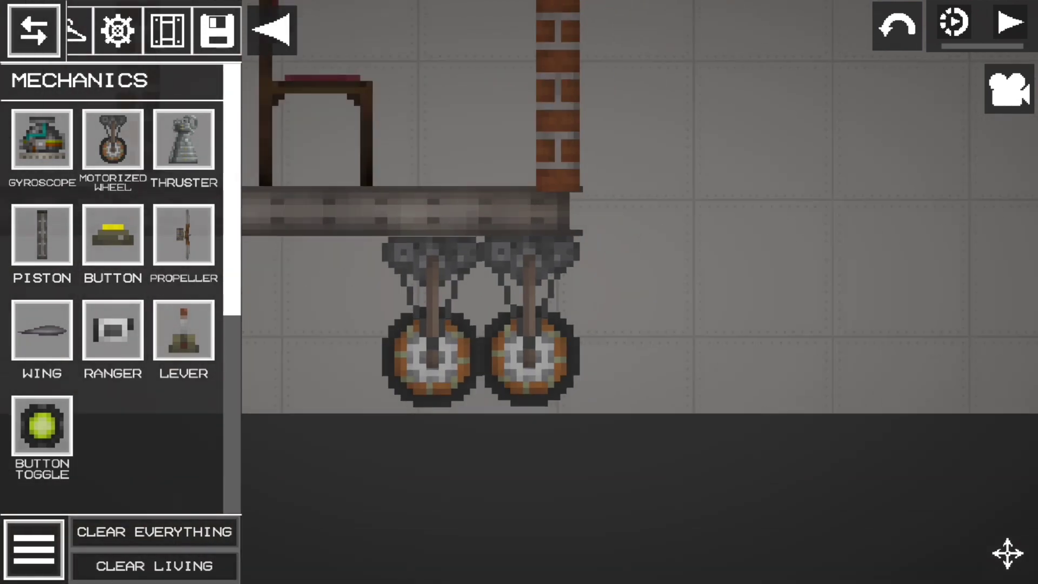
pyautogui.click(113, 140)
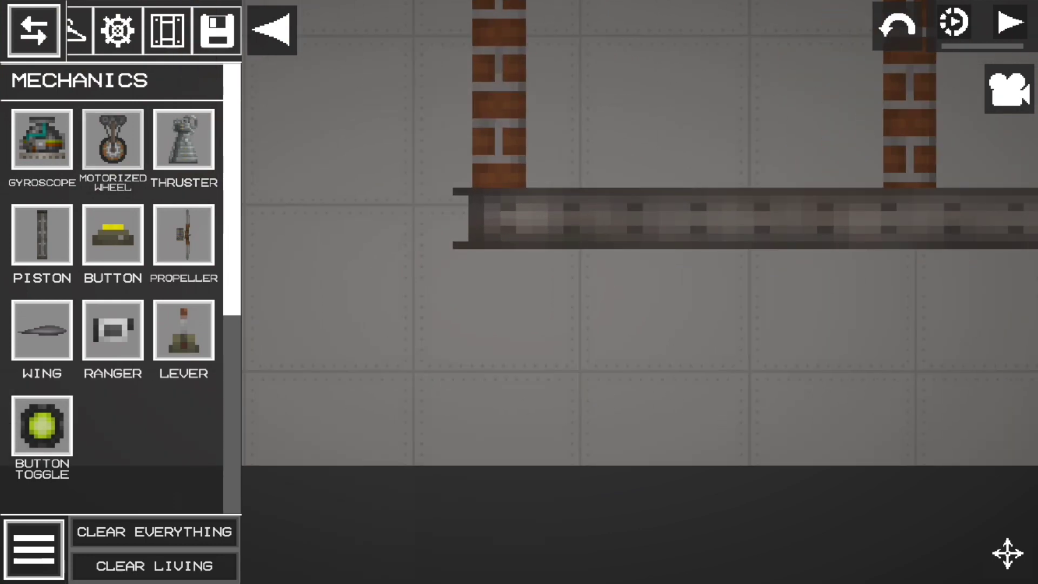
pyautogui.moveTo(463, 349); pyautogui.dragTo(511, 357)
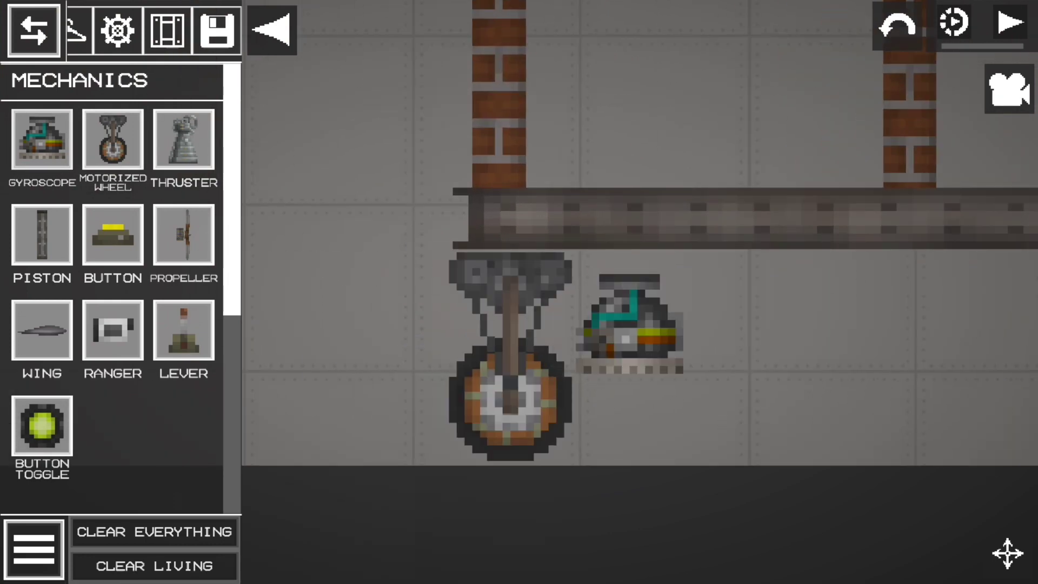
pyautogui.click(897, 25)
pyautogui.click(113, 140)
pyautogui.moveTo(292, 275); pyautogui.dragTo(531, 369)
pyautogui.click(113, 140)
pyautogui.moveTo(647, 225); pyautogui.dragTo(618, 267)
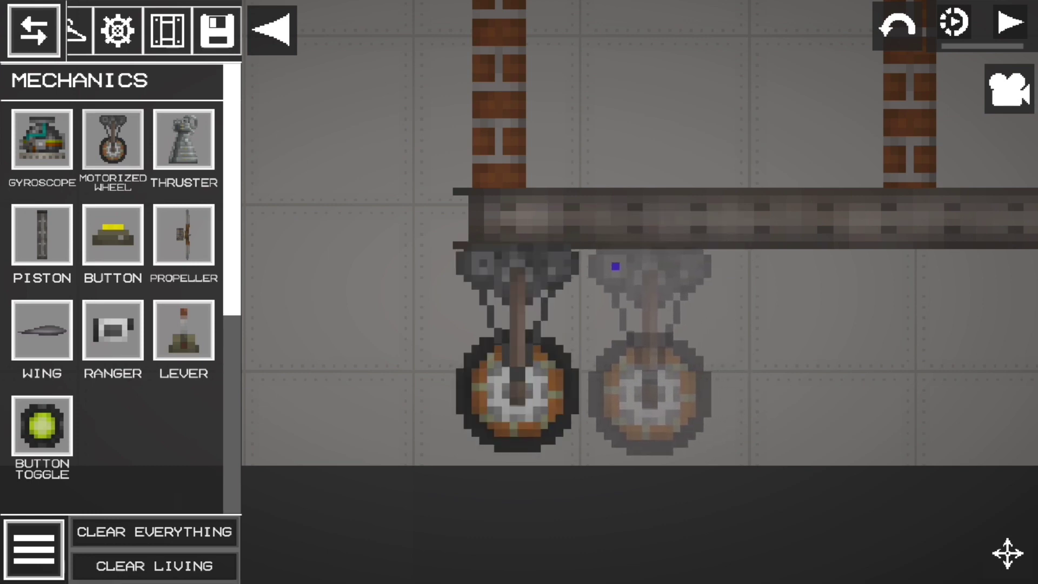
pyautogui.moveTo(997, 527); pyautogui.dragTo(883, 528)
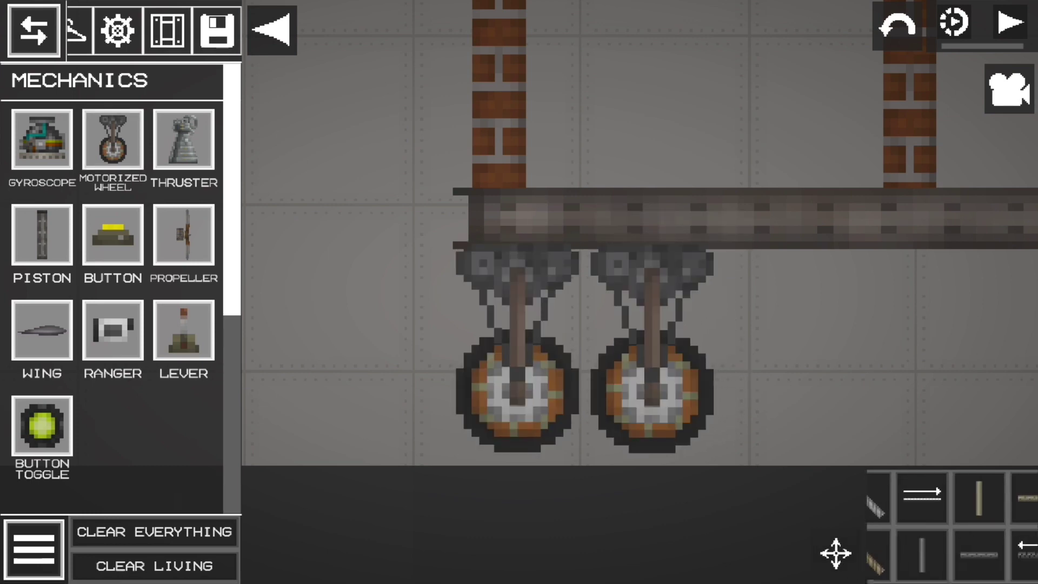
# With the rod tool, rod the beam to both wheels, the brick pillar and chair leg
pyautogui.click(895, 498)
pyautogui.scroll(3, 519, 292)
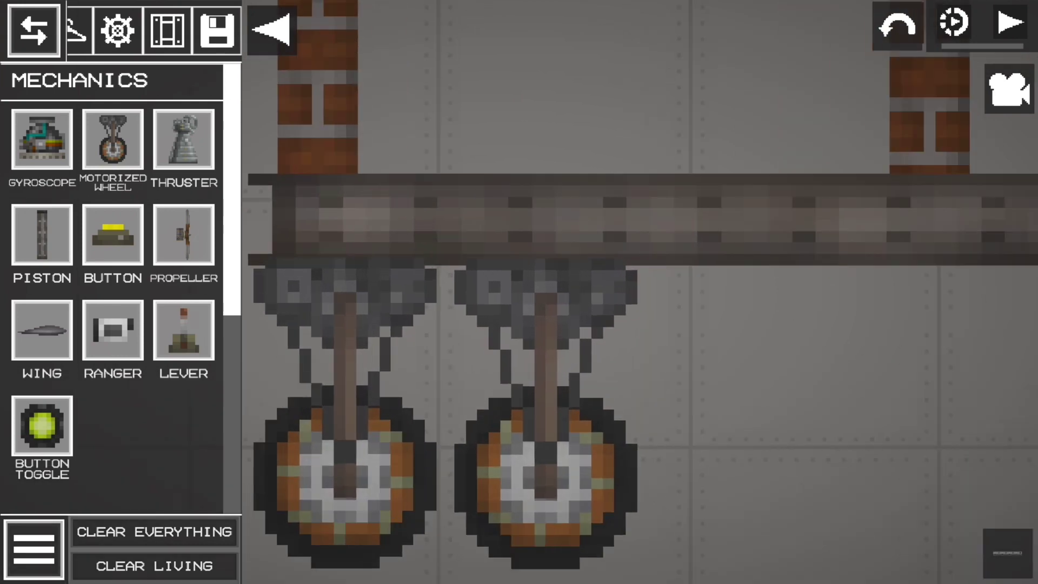
pyautogui.moveTo(503, 209); pyautogui.dragTo(568, 288)
pyautogui.moveTo(300, 292); pyautogui.dragTo(370, 260)
pyautogui.scroll(2, 519, 325)
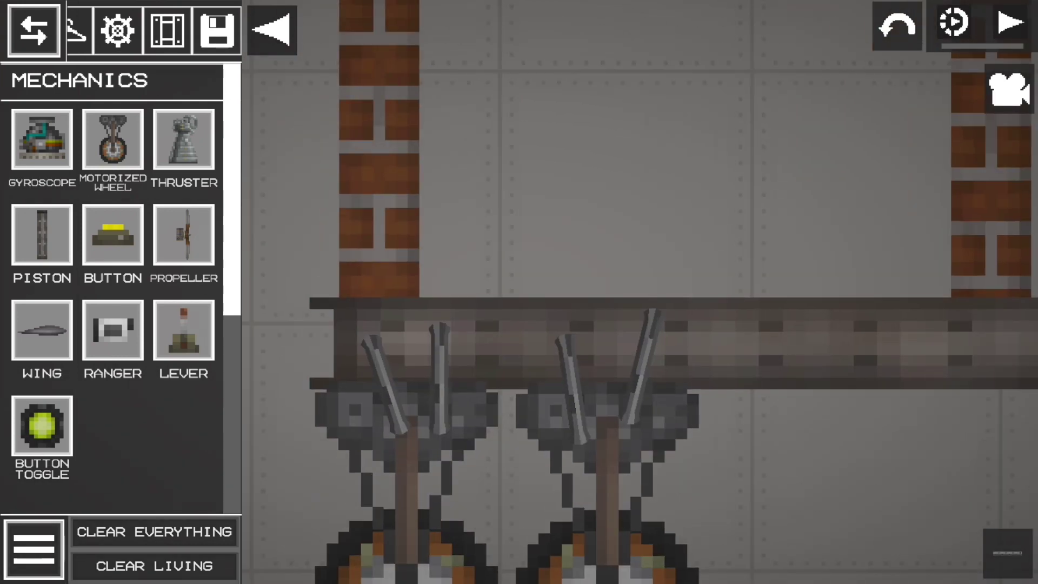
pyautogui.moveTo(356, 211); pyautogui.dragTo(415, 301)
pyautogui.moveTo(406, 365); pyautogui.dragTo(811, 283)
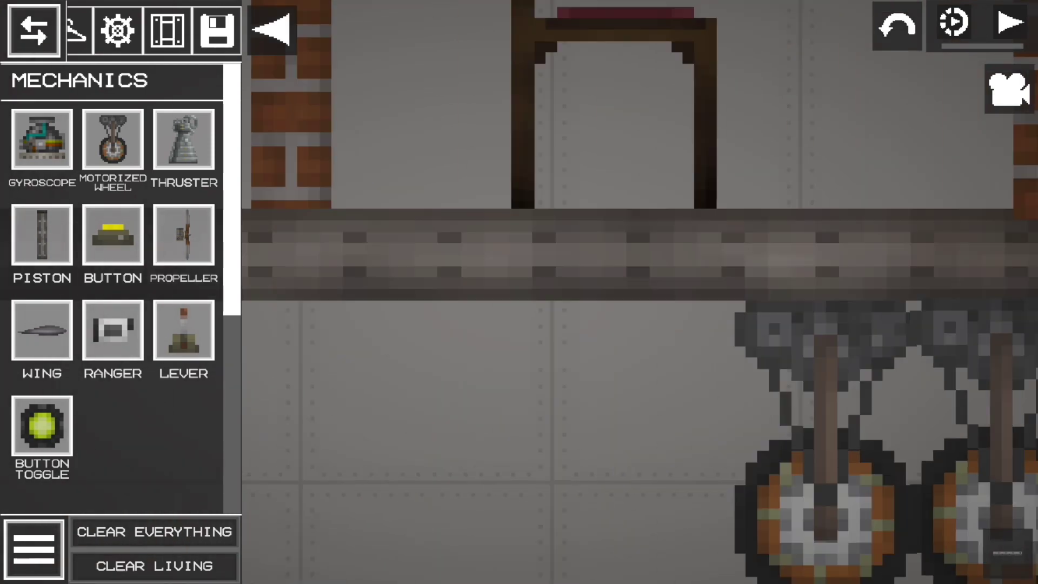
pyautogui.moveTo(486, 244); pyautogui.dragTo(604, 381)
pyautogui.moveTo(394, 381)
pyautogui.mouseDown()
pyautogui.moveTo(398, 349)
pyautogui.moveTo(438, 324)
pyautogui.moveTo(301, 332)
pyautogui.moveTo(441, 244)
pyautogui.moveTo(612, 280)
pyautogui.mouseUp()
pyautogui.moveTo(730, 454)
pyautogui.mouseDown()
pyautogui.moveTo(614, 412)
pyautogui.moveTo(530, 324)
pyautogui.mouseUp()
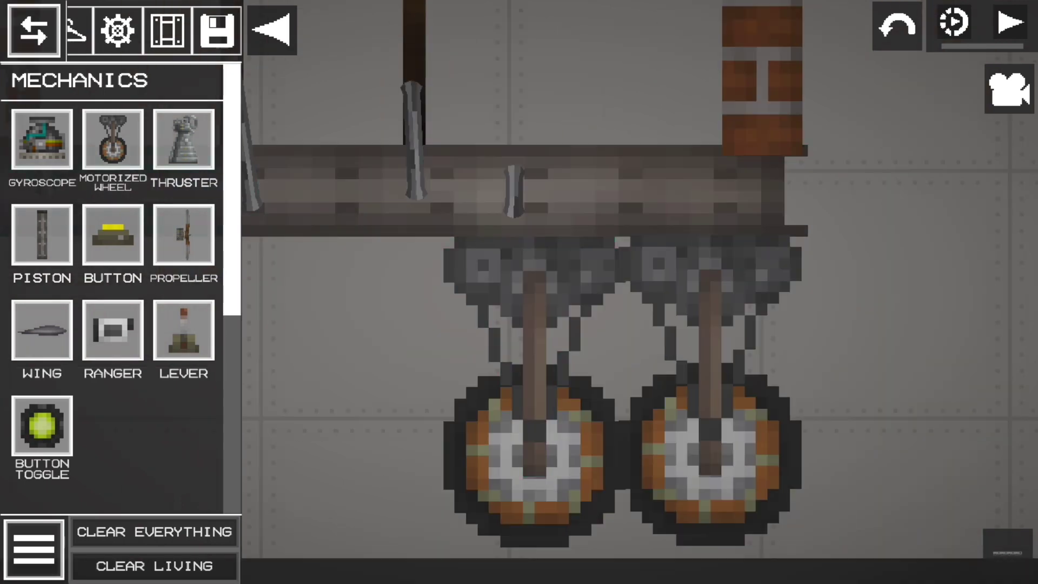
# Pin further rods joining the wheels and brick pillar to the beam
pyautogui.click(497, 236)
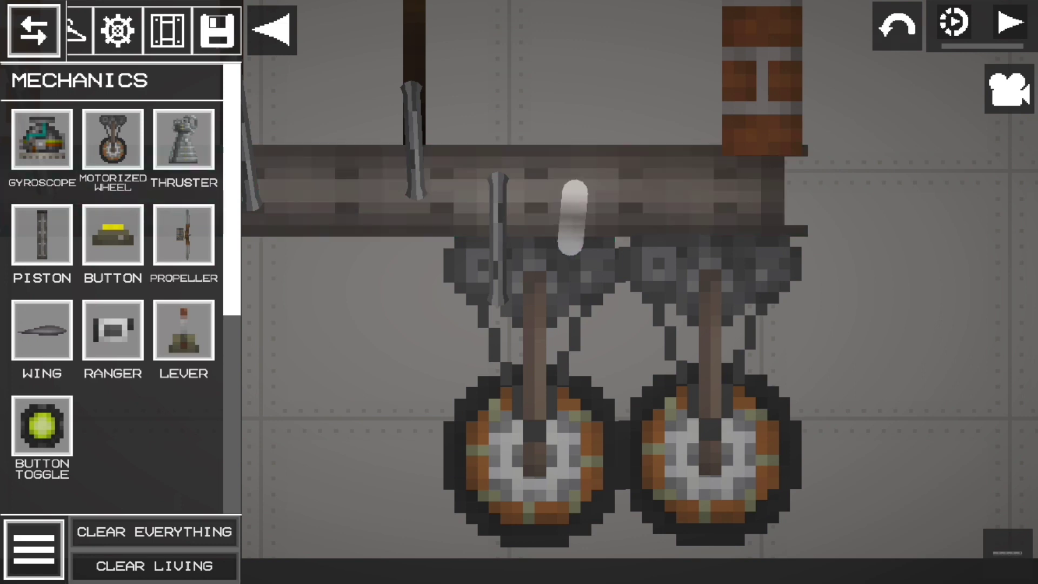
pyautogui.click(573, 219)
pyautogui.click(661, 231)
pyautogui.click(729, 233)
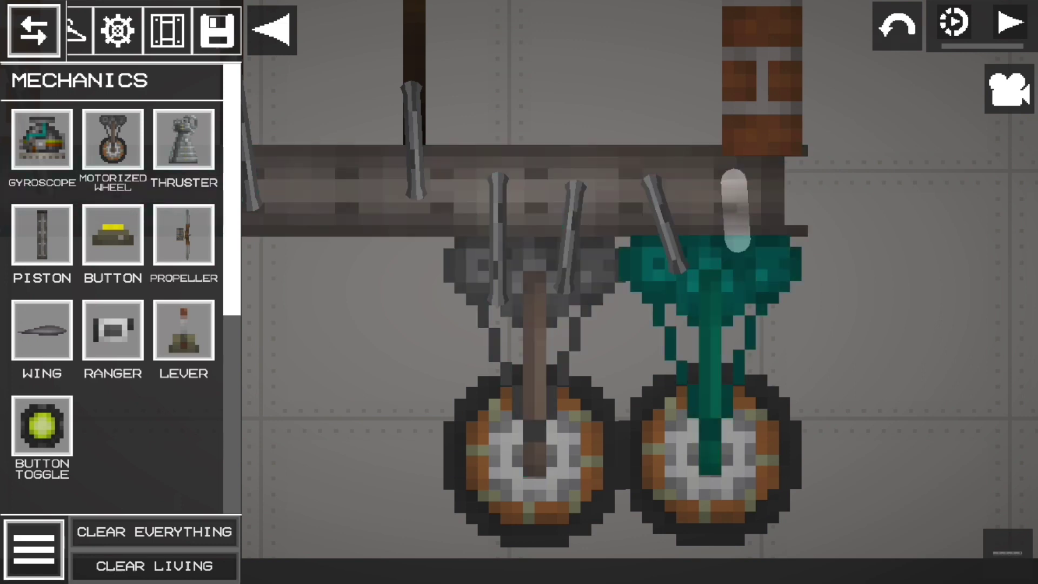
pyautogui.click(598, 266)
pyautogui.click(678, 158)
# Move the brick pillar under the top beam and tilt the beam up over it
pyautogui.moveTo(682, 202); pyautogui.dragTo(564, 510)
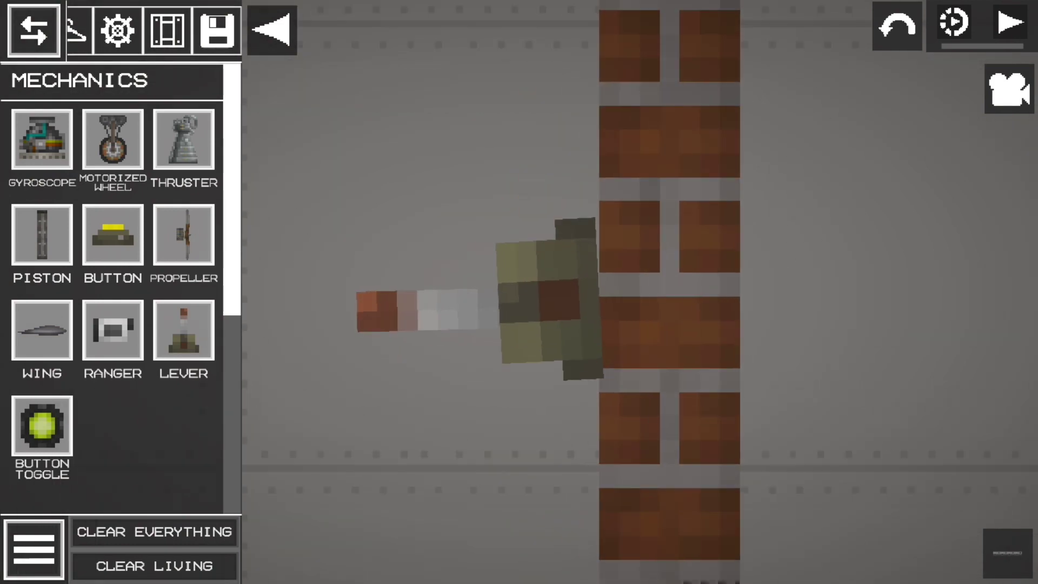
pyautogui.click(629, 249)
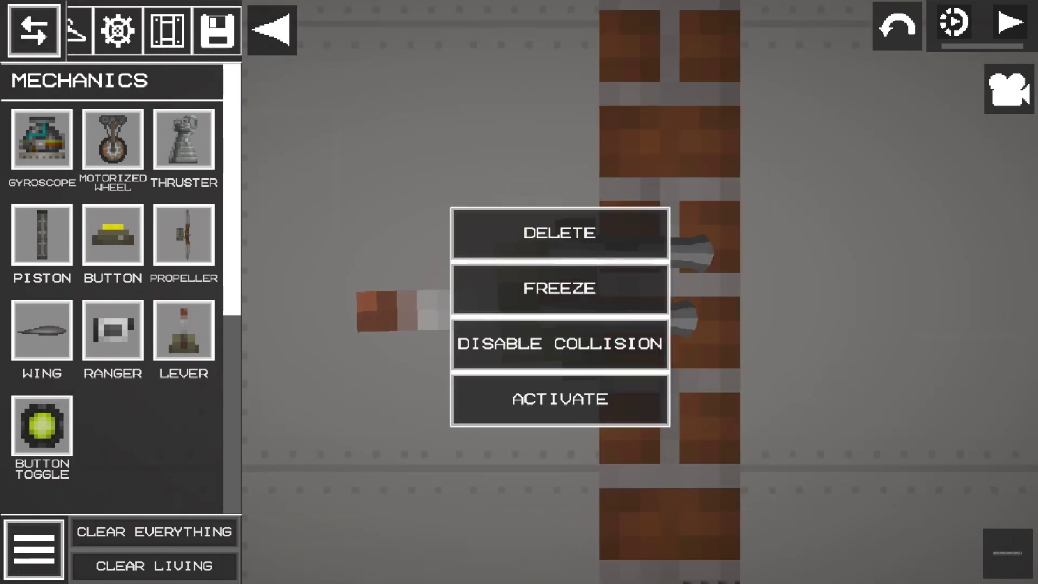
pyautogui.moveTo(649, 243); pyautogui.dragTo(503, 446)
pyautogui.click(627, 364)
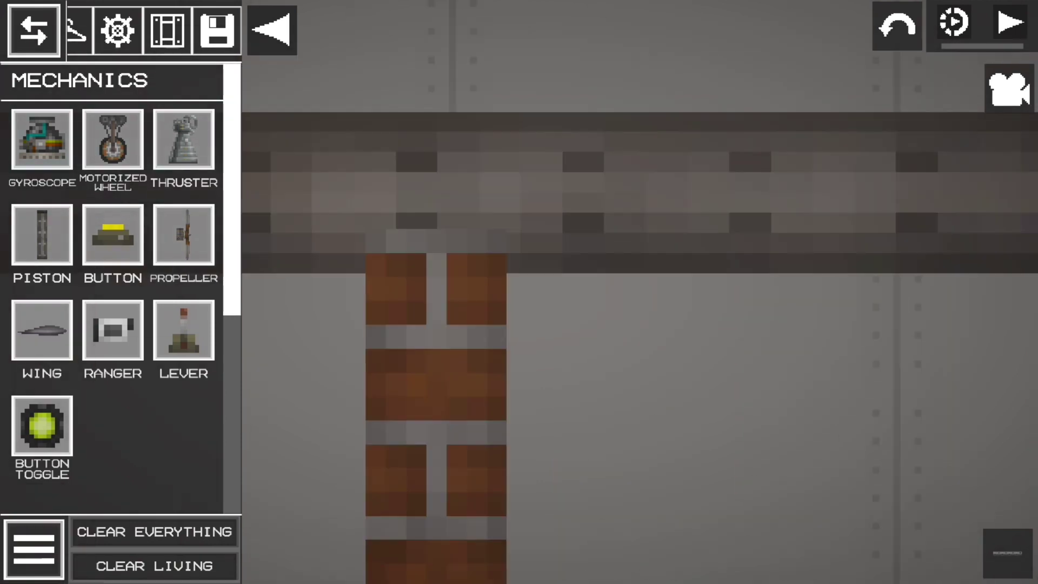
pyautogui.moveTo(447, 406); pyautogui.dragTo(802, 406)
pyautogui.click(746, 292)
pyautogui.scroll(-3, 633, 324)
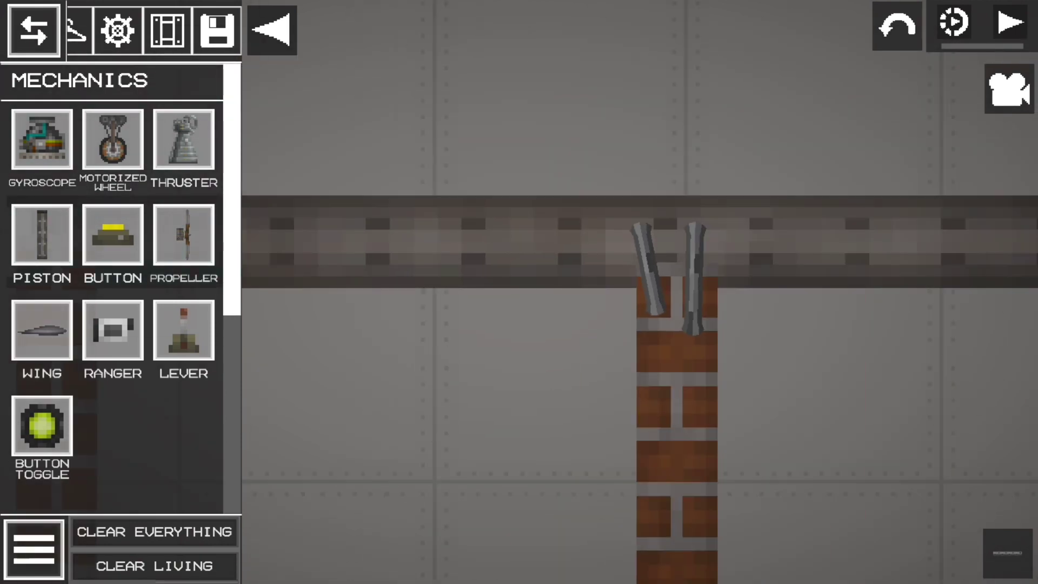
pyautogui.moveTo(430, 275); pyautogui.dragTo(430, 174)
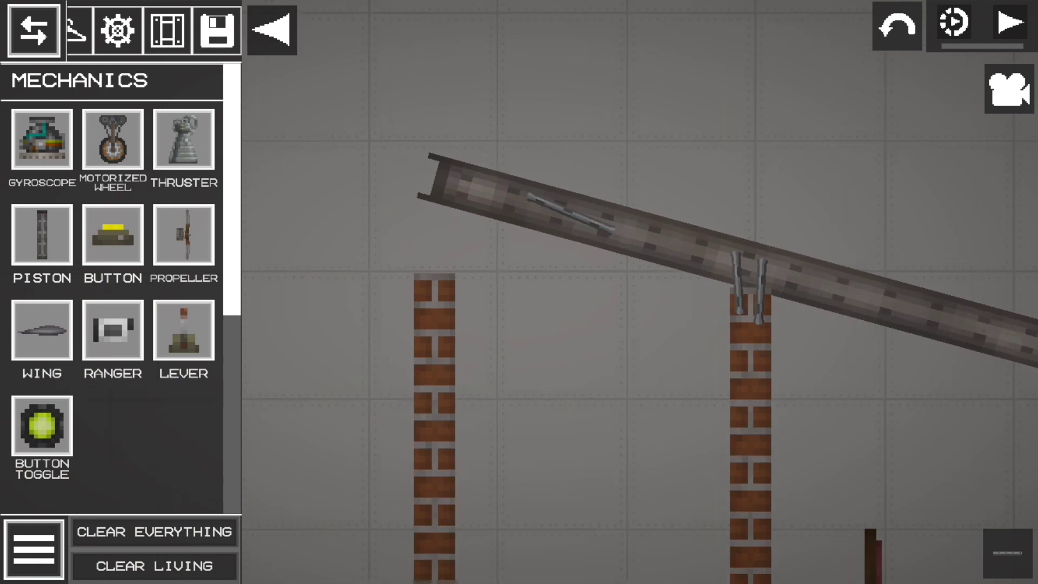
pyautogui.scroll(2, 632, 325)
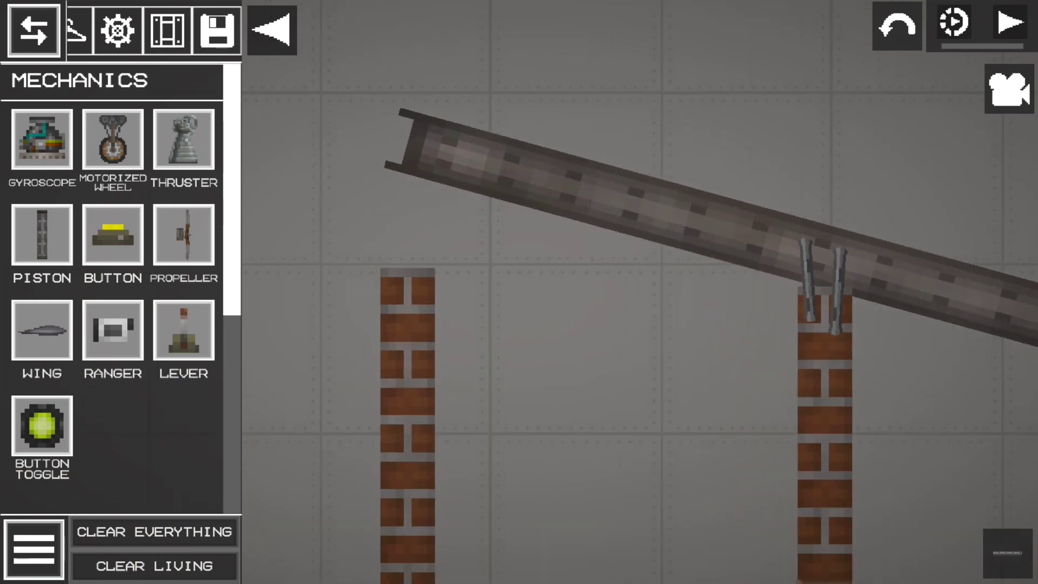
# Rotate the top beam so it lies level over the brick pillars
pyautogui.click(1008, 554)
pyautogui.click(835, 551)
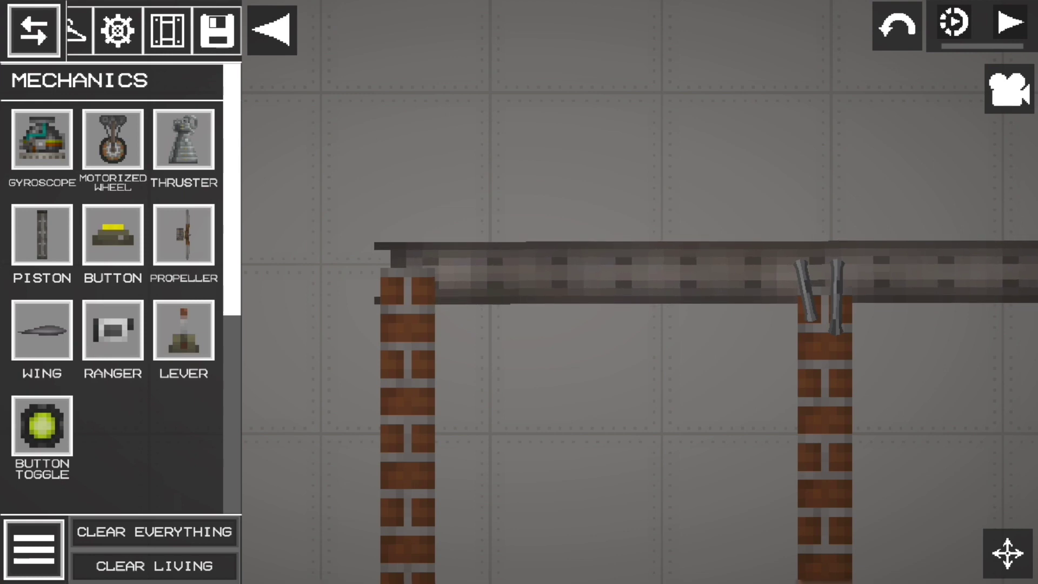
pyautogui.scroll(-2, 632, 365)
pyautogui.scroll(-2, 633, 365)
pyautogui.scroll(-1, 633, 365)
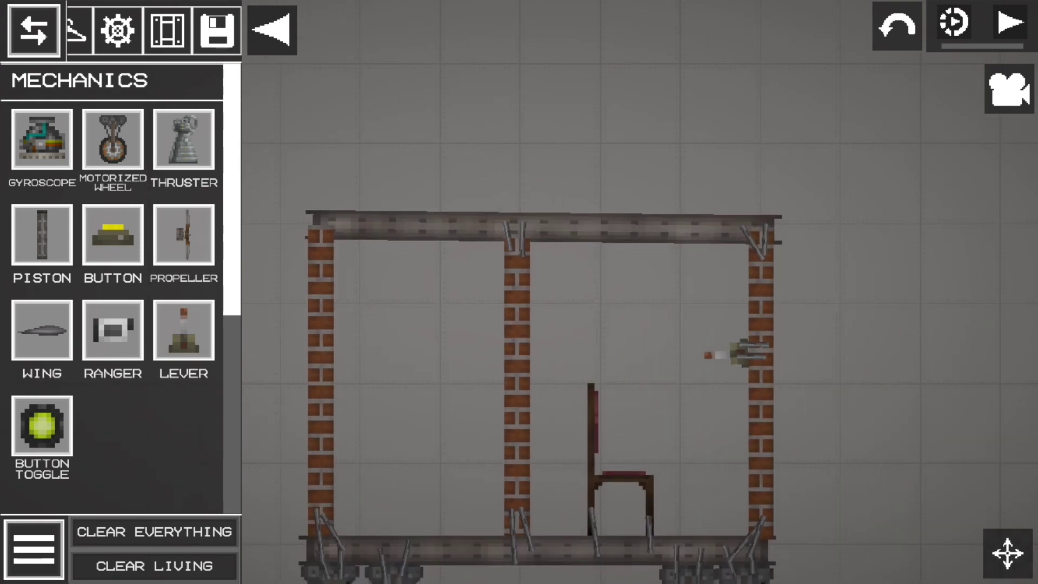
pyautogui.click(1008, 553)
pyautogui.click(835, 554)
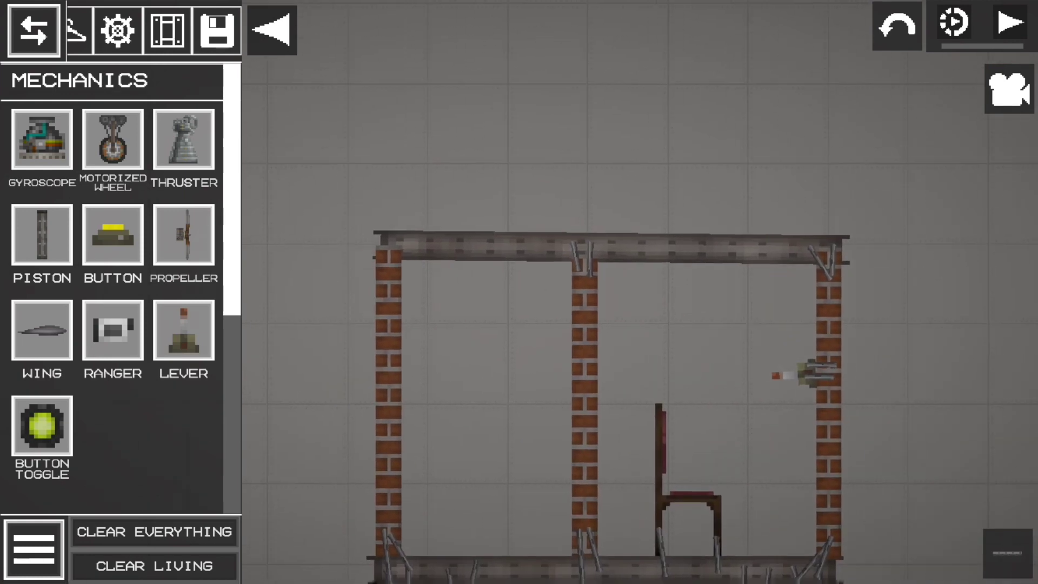
pyautogui.scroll(2, 633, 365)
pyautogui.scroll(2, 633, 365)
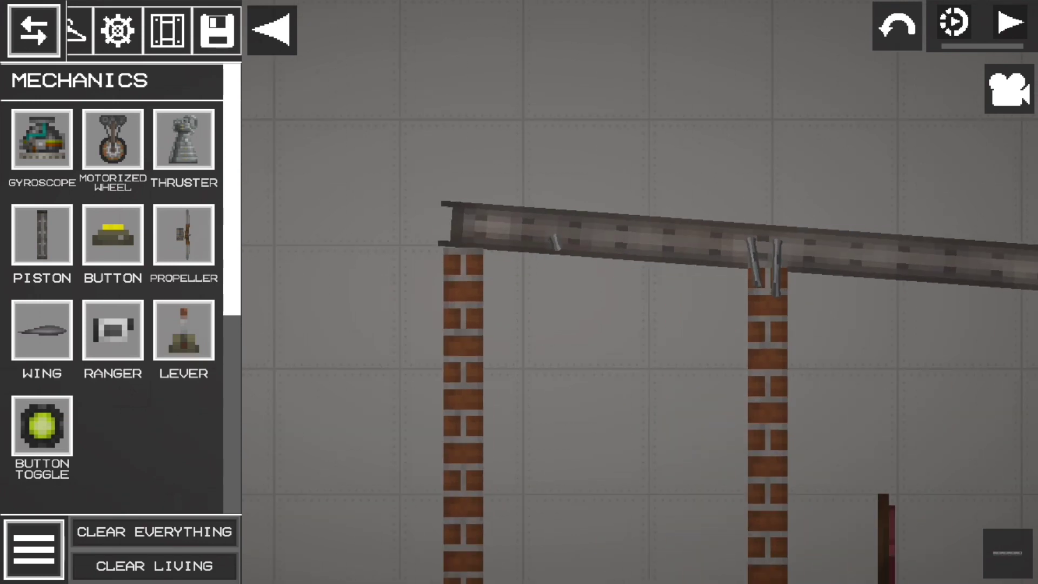
pyautogui.scroll(1, 633, 365)
pyautogui.click(1008, 553)
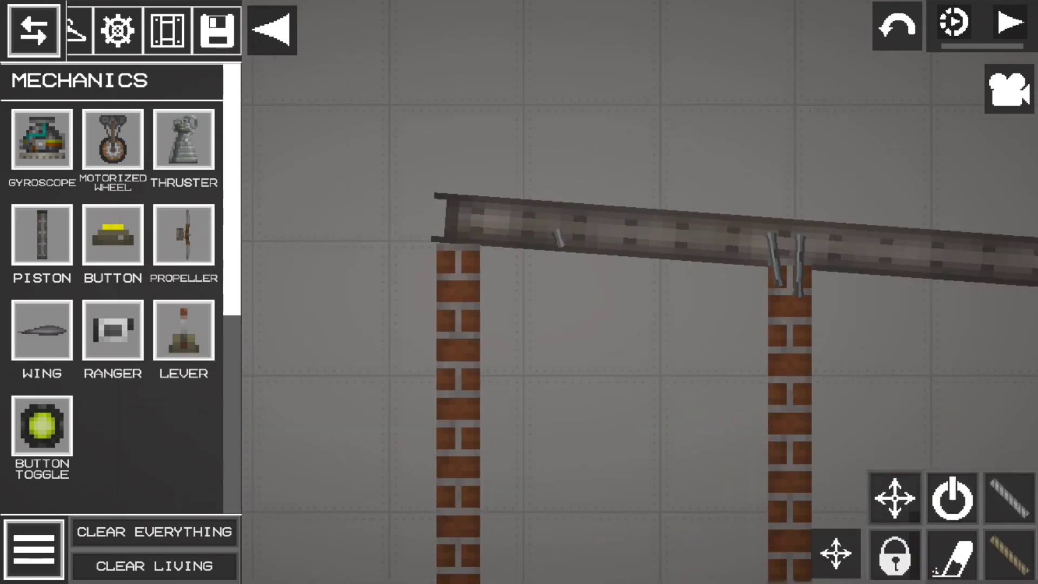
pyautogui.click(835, 554)
pyautogui.moveTo(649, 231); pyautogui.dragTo(665, 215)
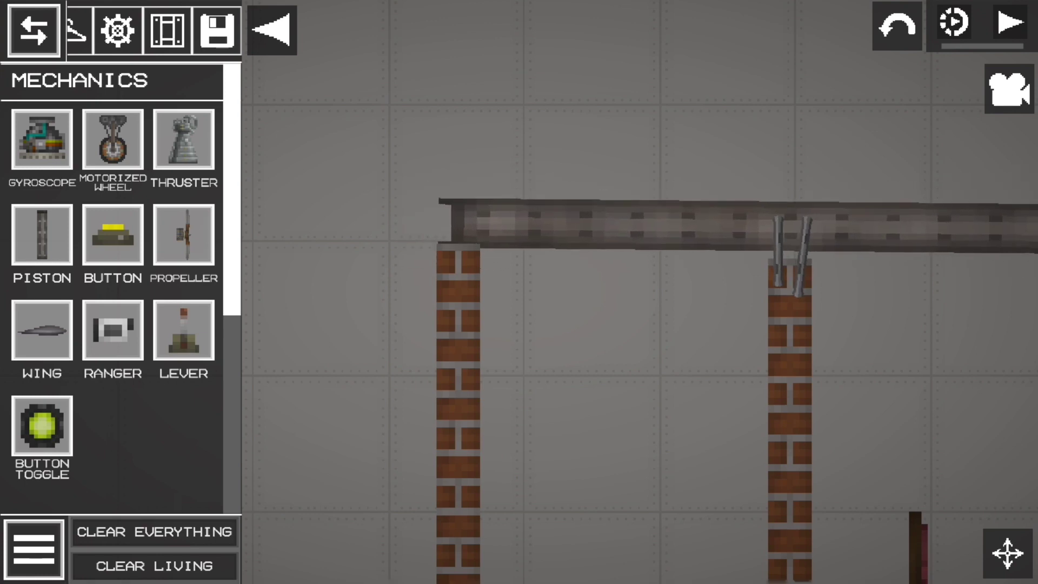
# Fasten the top beam to the top of the left brick pillar
pyautogui.click(1008, 553)
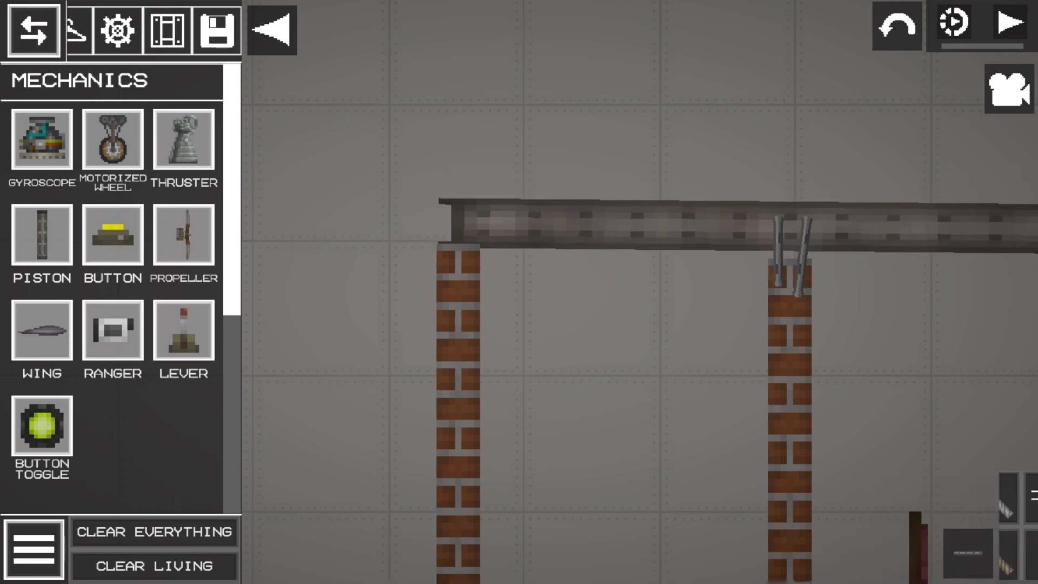
pyautogui.scroll(3, 519, 292)
pyautogui.click(418, 268)
pyautogui.click(436, 195)
pyautogui.click(435, 243)
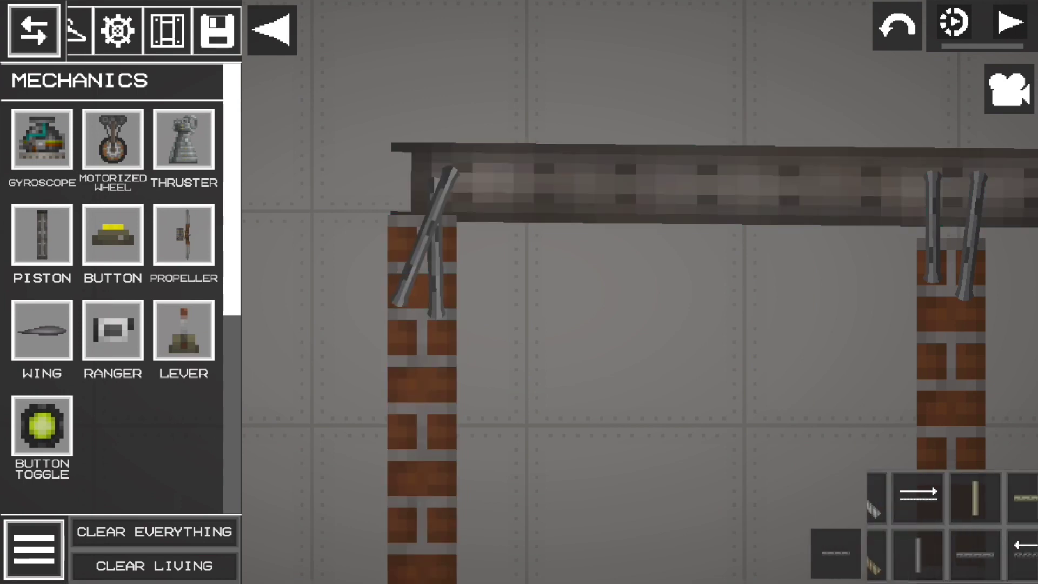
pyautogui.scroll(-3, 520, 289)
pyautogui.scroll(2, 519, 292)
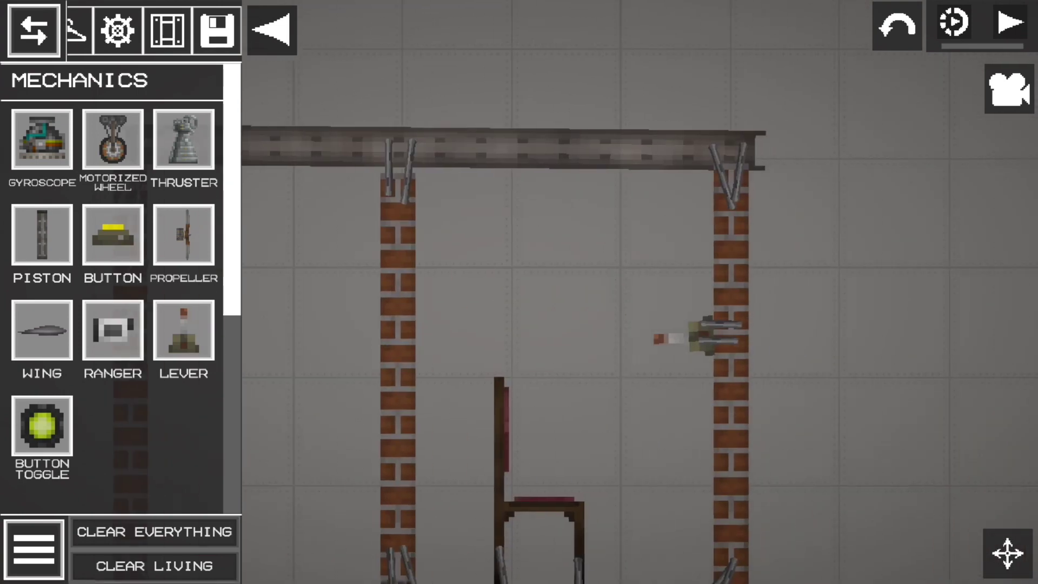
# Run wires from the lever to the motorized wheels under the base beam
pyautogui.moveTo(568, 325); pyautogui.dragTo(515, 219)
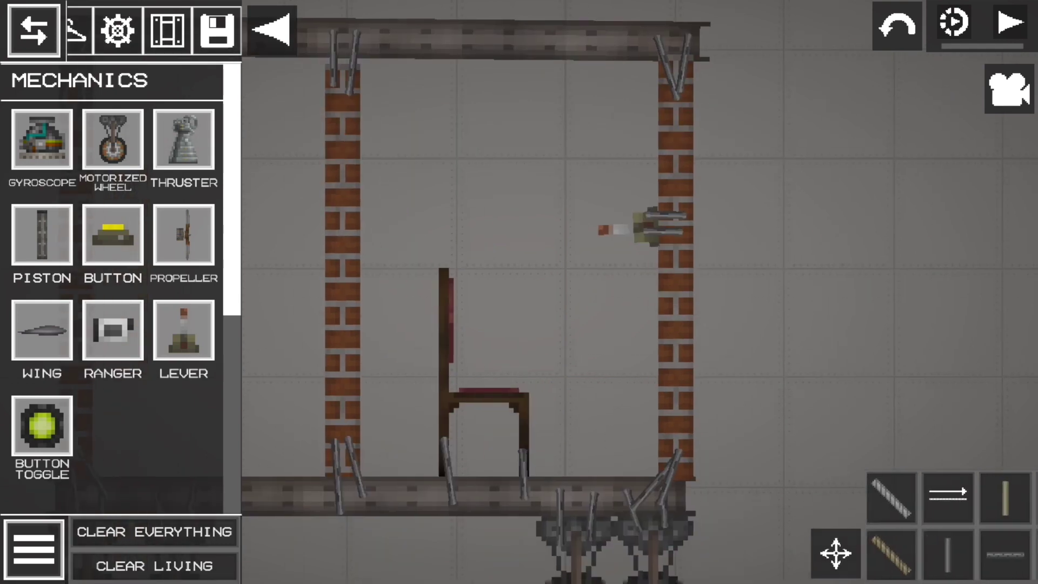
pyautogui.moveTo(568, 324); pyautogui.dragTo(511, 259)
pyautogui.scroll(1, 519, 292)
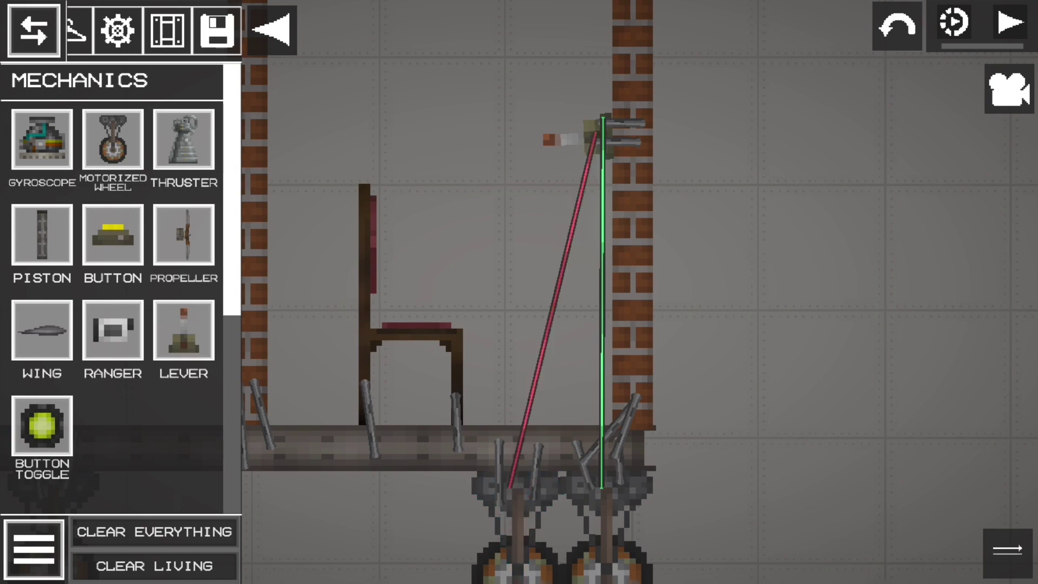
pyautogui.moveTo(519, 325); pyautogui.dragTo(868, 301)
pyautogui.moveTo(551, 348); pyautogui.dragTo(403, 470)
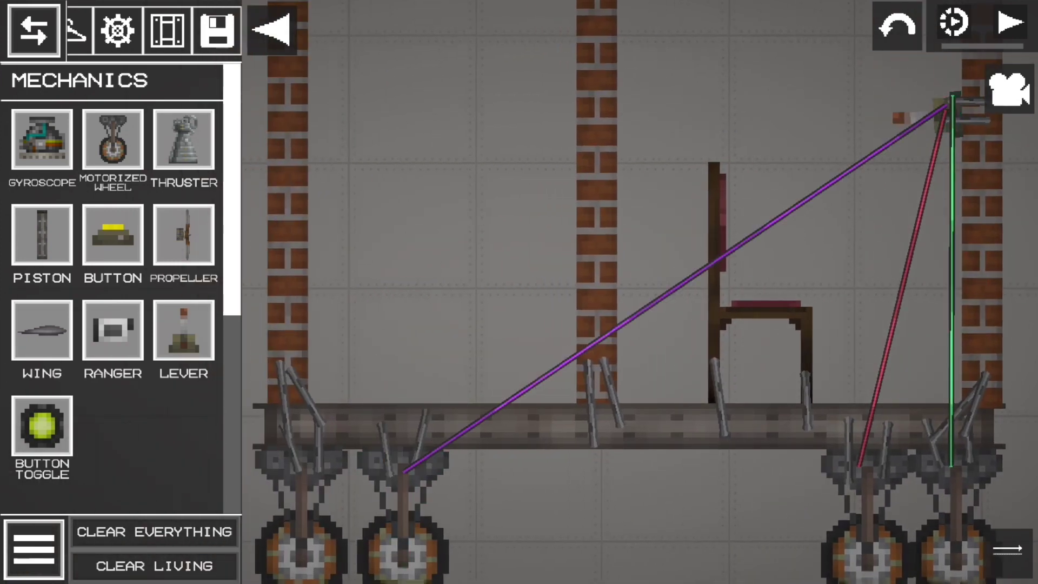
pyautogui.moveTo(323, 430); pyautogui.dragTo(325, 430)
pyautogui.moveTo(502, 265); pyautogui.dragTo(297, 469)
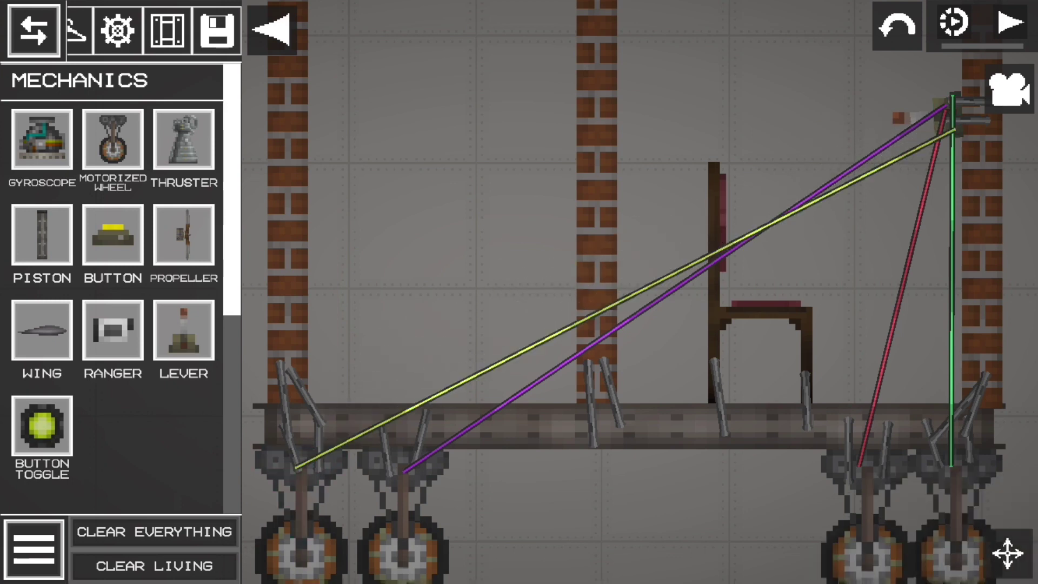
# Test-drive the cart, pause, place a brick wall ahead of it, and play again
pyautogui.click(1009, 25)
pyautogui.scroll(-5, 624, 292)
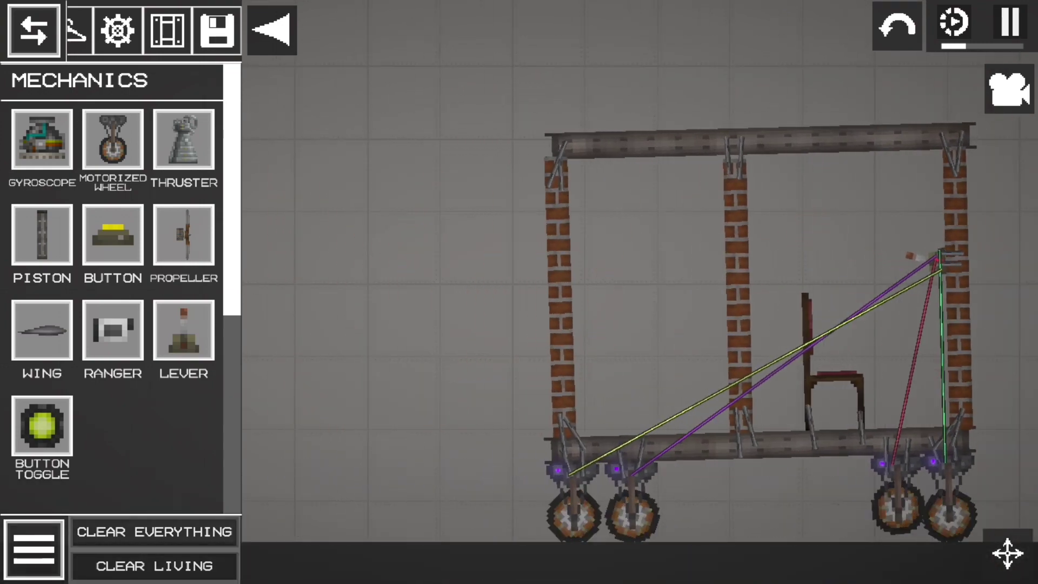
pyautogui.click(1009, 24)
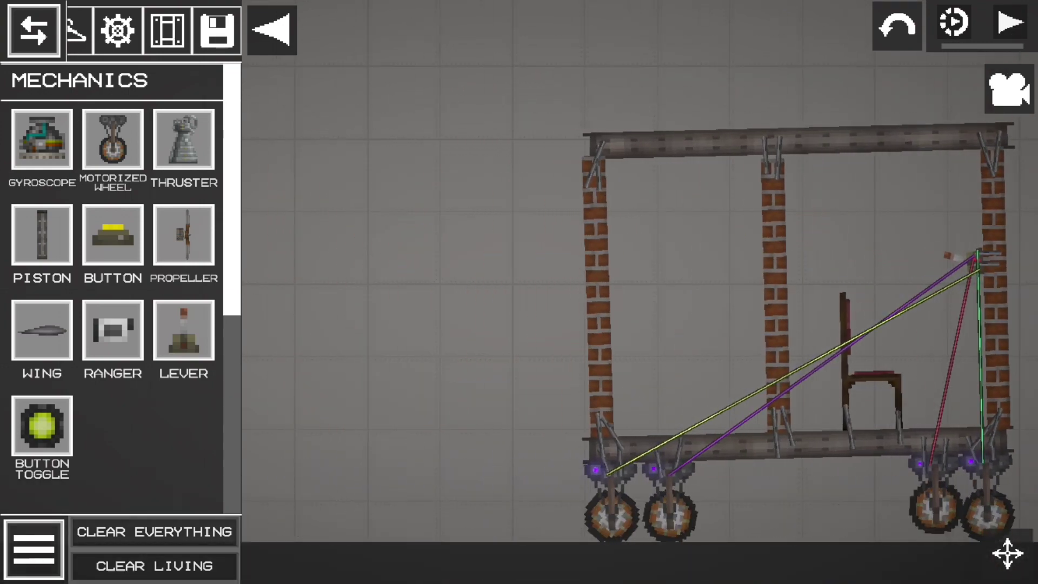
pyautogui.moveTo(731, 324); pyautogui.dragTo(349, 325)
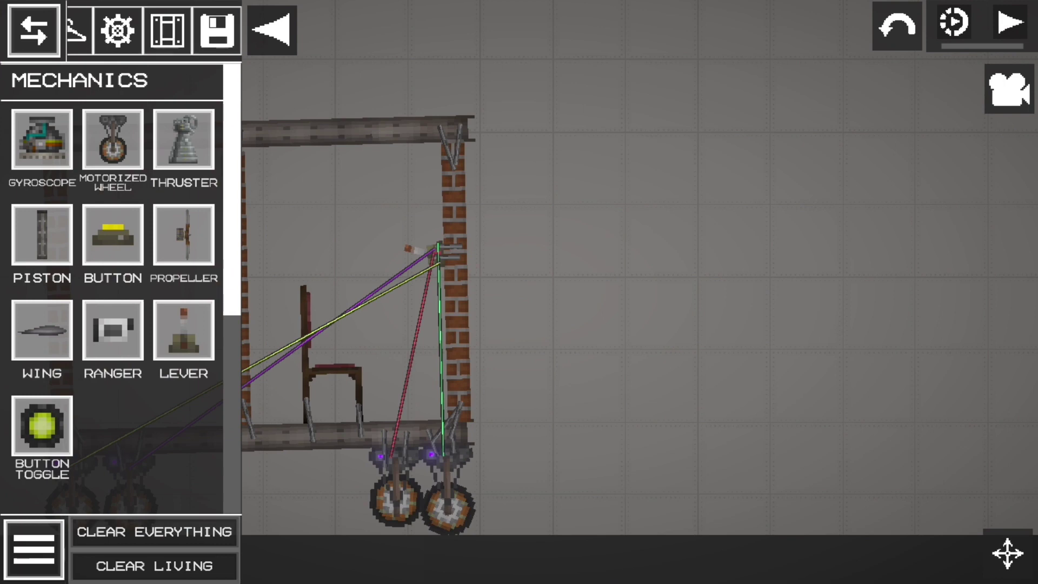
pyautogui.scroll(-5, 112, 284)
pyautogui.scroll(10, 112, 284)
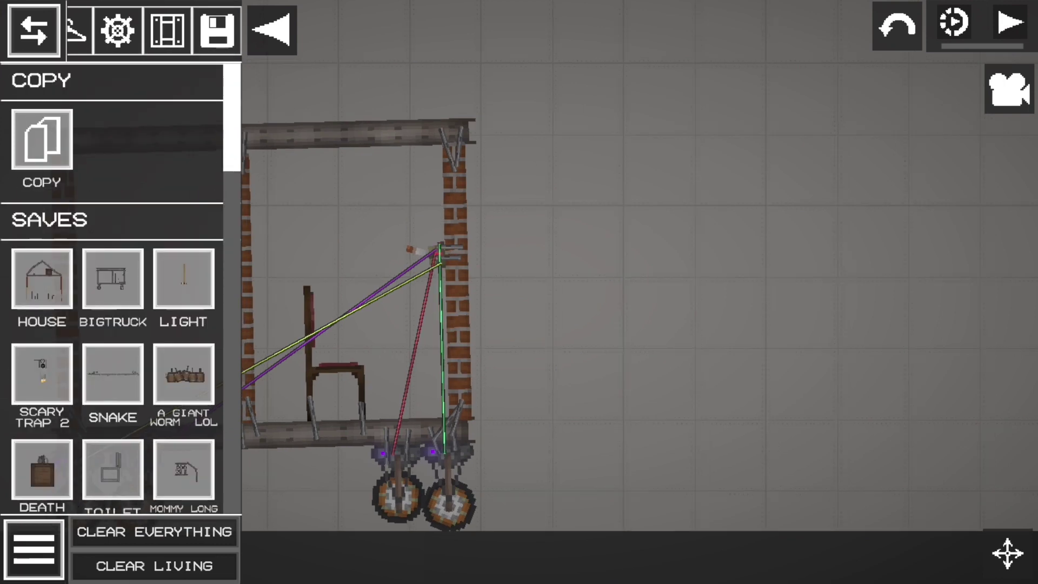
pyautogui.moveTo(604, 195); pyautogui.dragTo(660, 266)
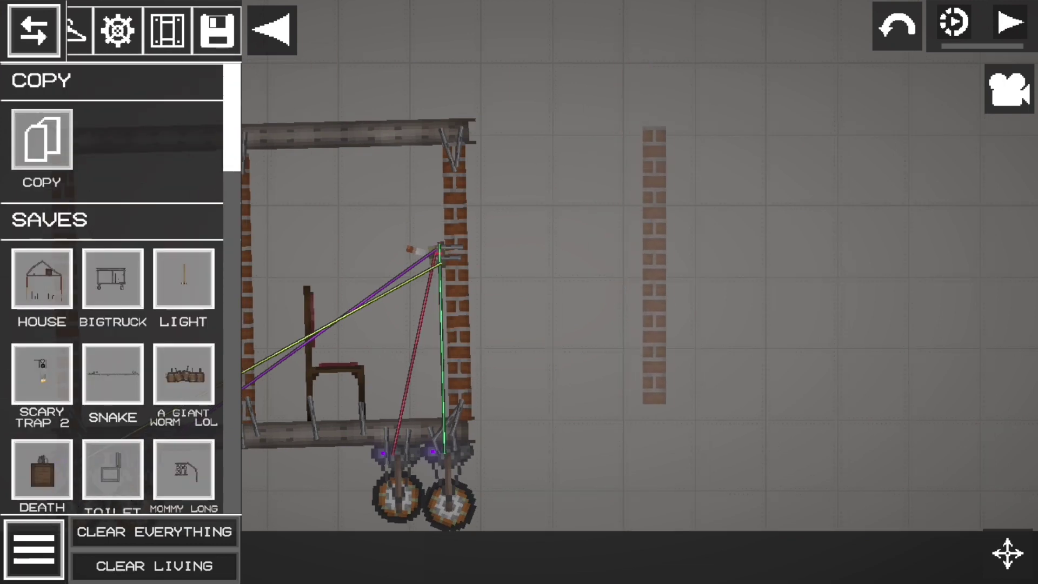
pyautogui.click(1010, 24)
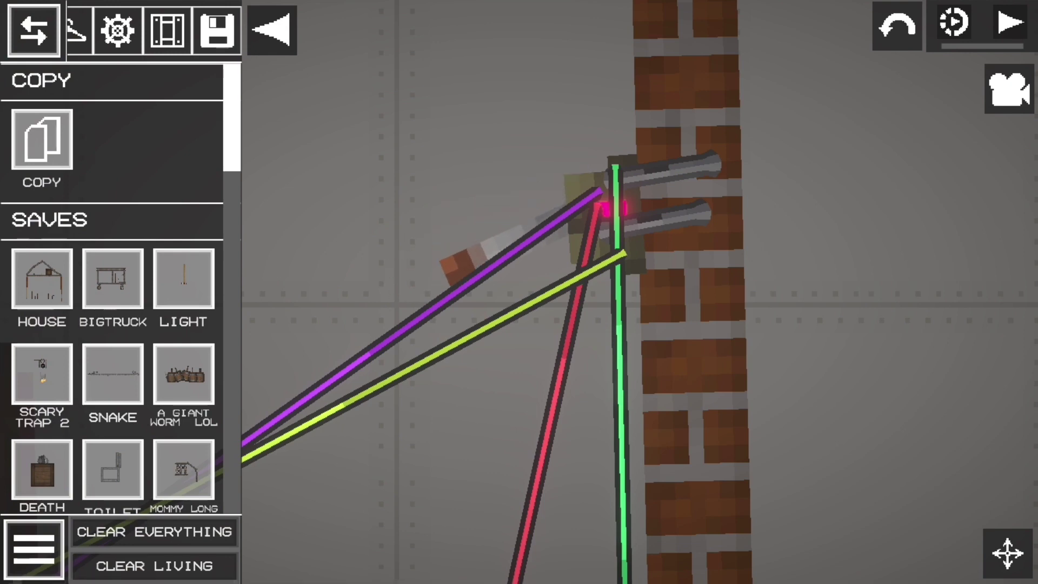
# While the simulation runs, spawn a Melon from Living beside the cart and follow it
pyautogui.click(1009, 25)
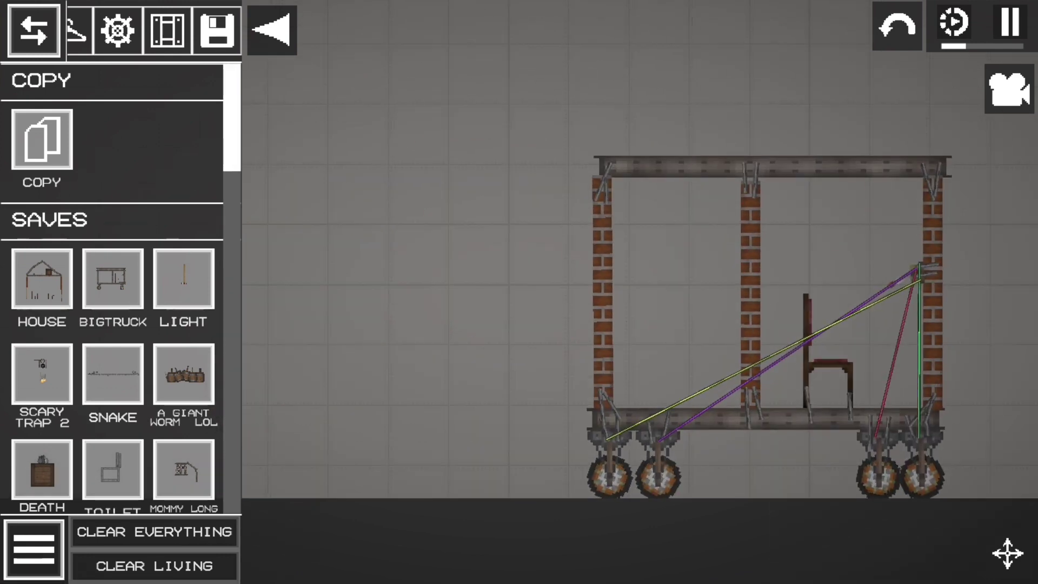
pyautogui.moveTo(122, 30); pyautogui.dragTo(228, 30)
pyautogui.click(92, 29)
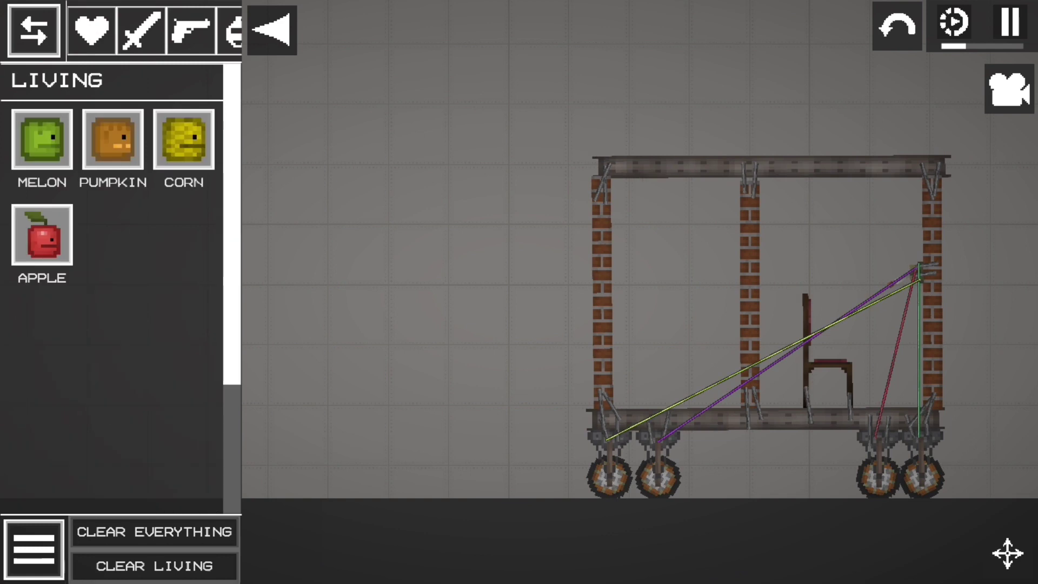
pyautogui.click(43, 140)
pyautogui.click(468, 292)
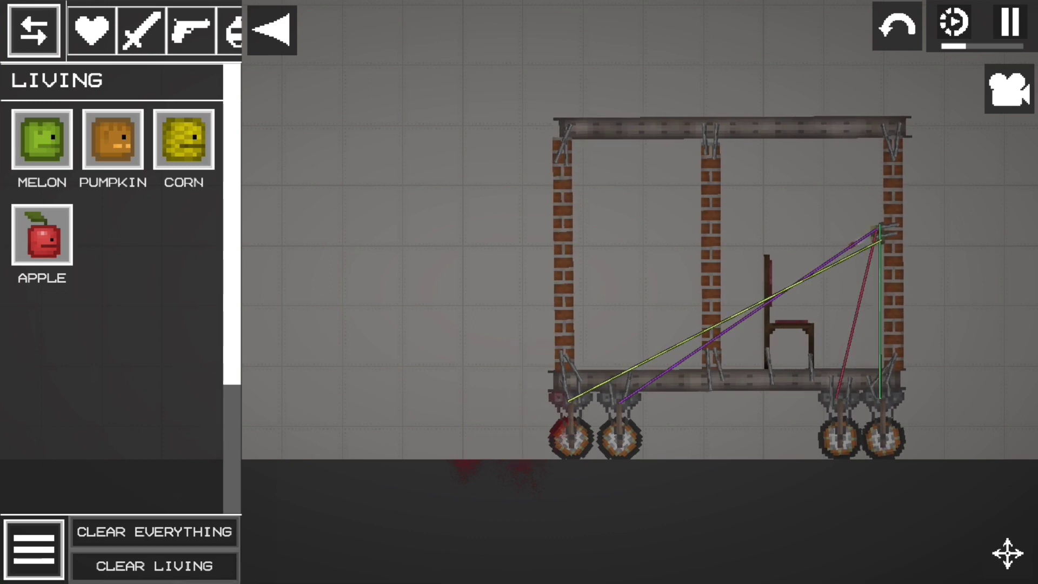
pyautogui.moveTo(730, 284); pyautogui.dragTo(544, 300)
pyautogui.scroll(3, 551, 308)
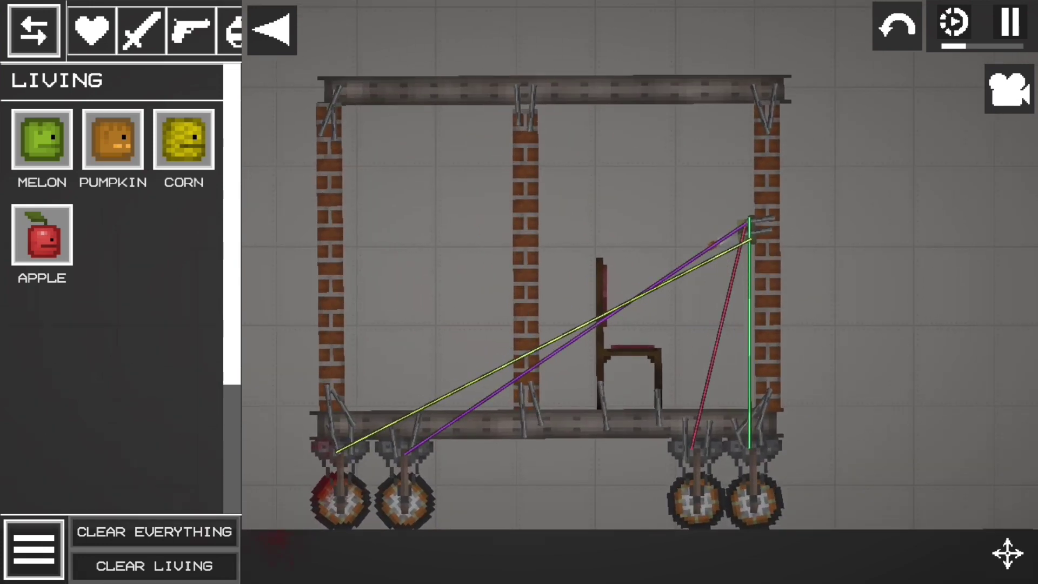